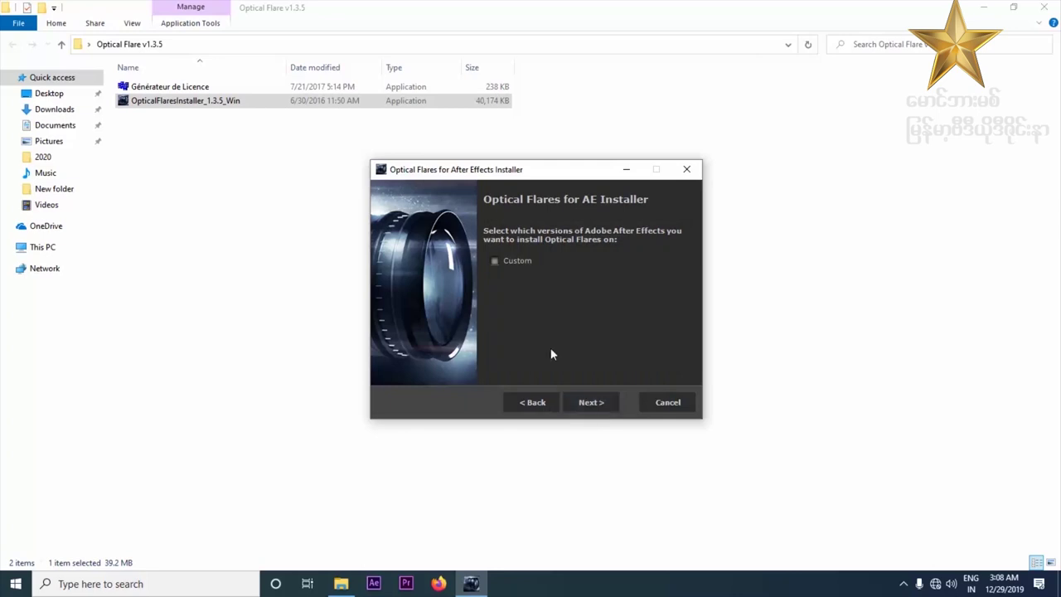
- Enable the Custom install location and set it to C:/Program Files/Adobe/Common/Plug-ins/7.0/MediaCore
{"action": "left_click", "coordinate": [495, 261]}
{"action": "left_click", "coordinate": [521, 279]}
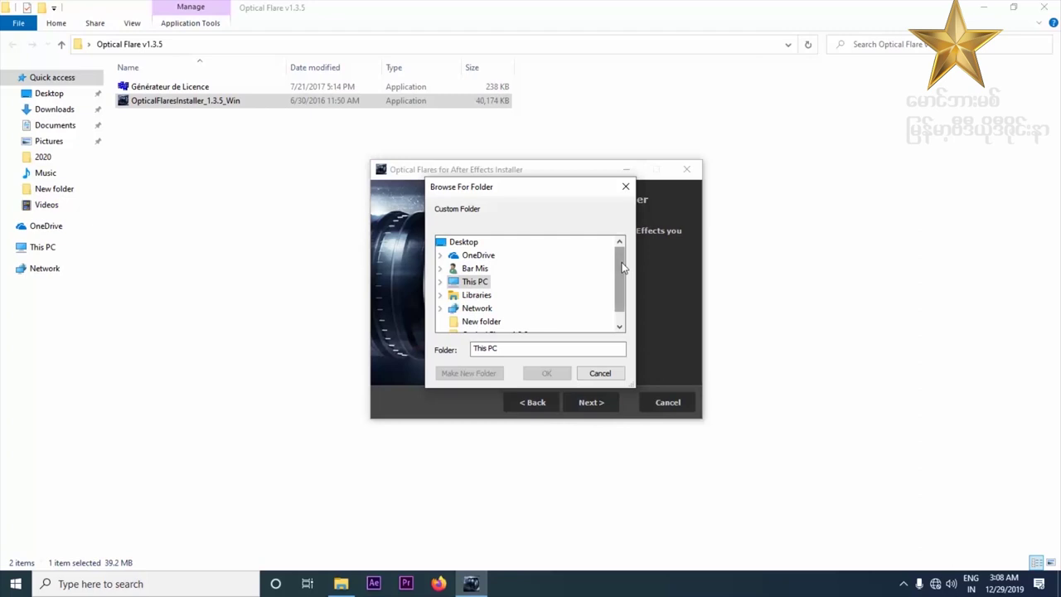
{"action": "mouse_move", "coordinate": [623, 267]}
{"action": "left_mouse_down"}
{"action": "mouse_move", "coordinate": [616, 282]}
{"action": "mouse_move", "coordinate": [614, 262]}
{"action": "left_mouse_up"}
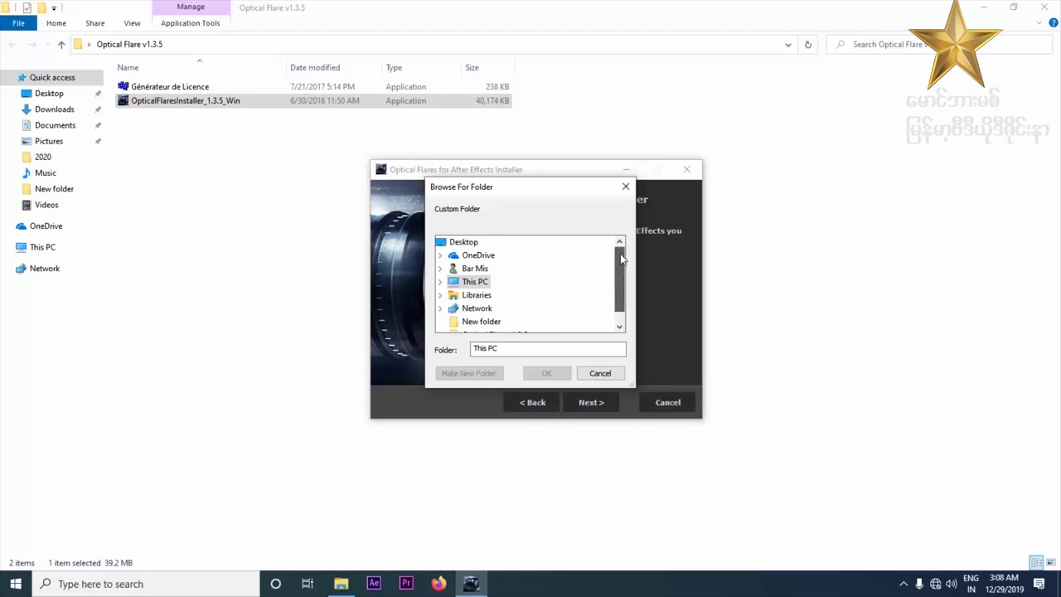
{"action": "left_click", "coordinate": [440, 283]}
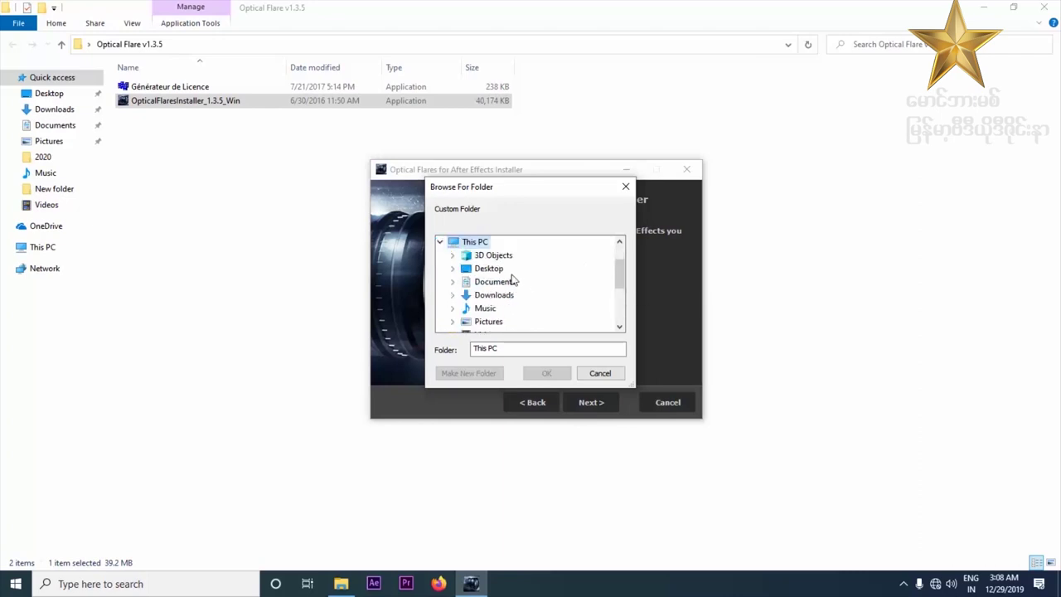
{"action": "scroll", "coordinate": [580, 282], "scroll_direction": "down", "scroll_amount": 1}
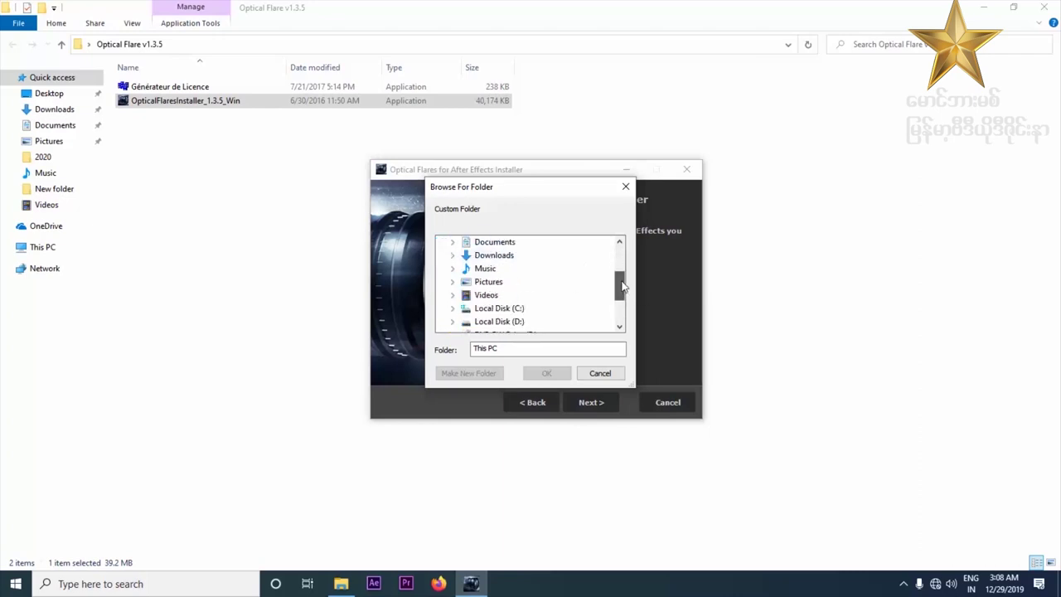
{"action": "left_click", "coordinate": [454, 309]}
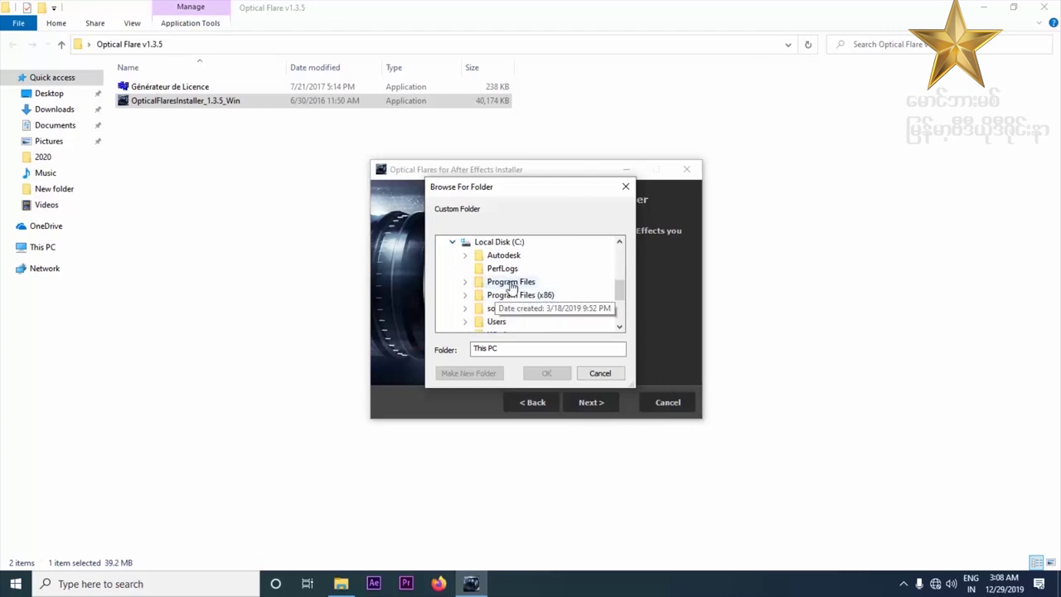
{"action": "left_click", "coordinate": [465, 282]}
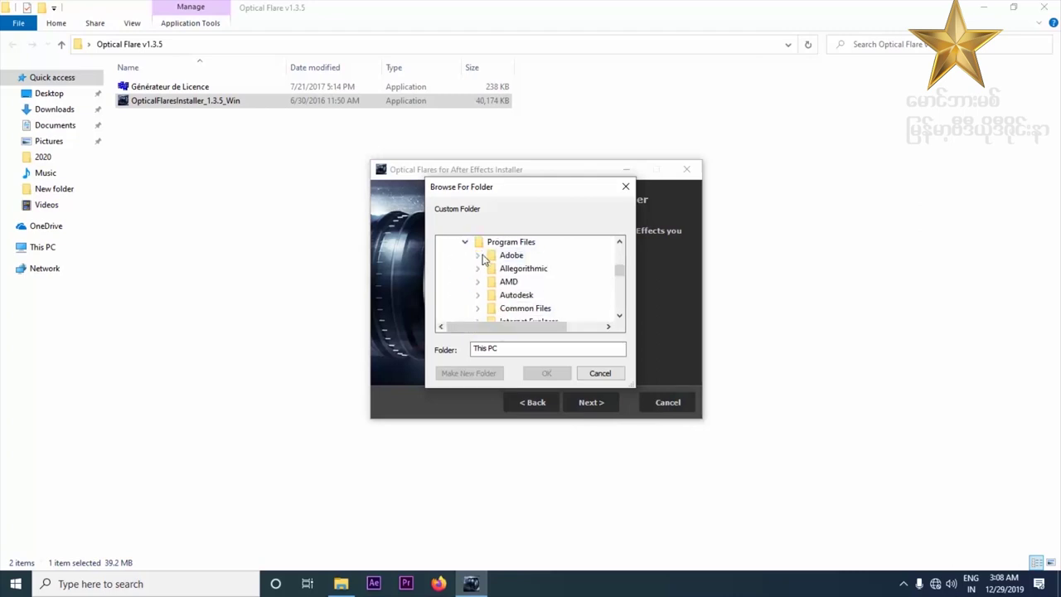
{"action": "left_click", "coordinate": [479, 256]}
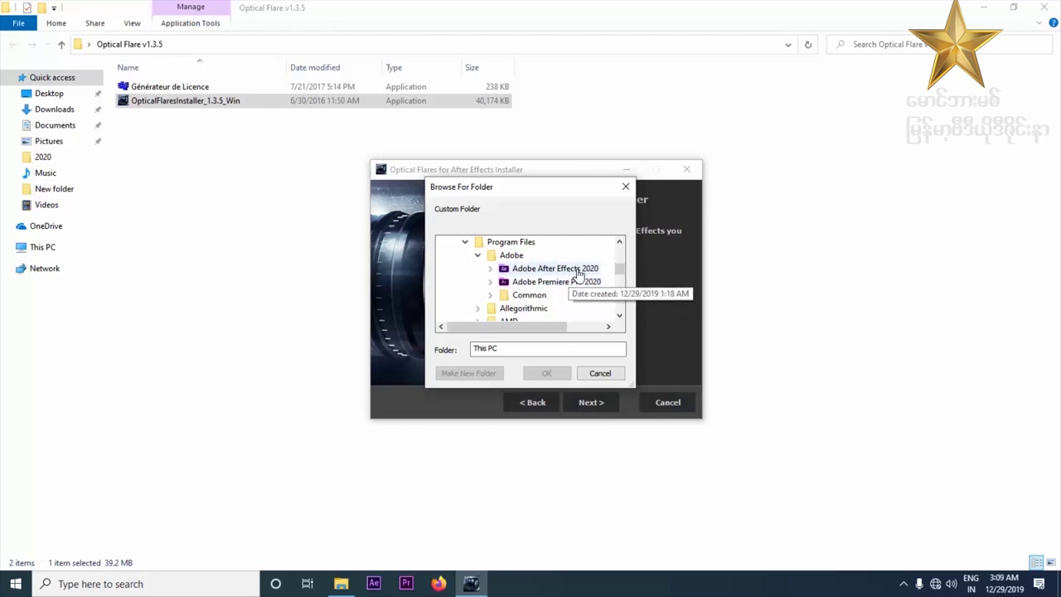
{"action": "left_click", "coordinate": [490, 296]}
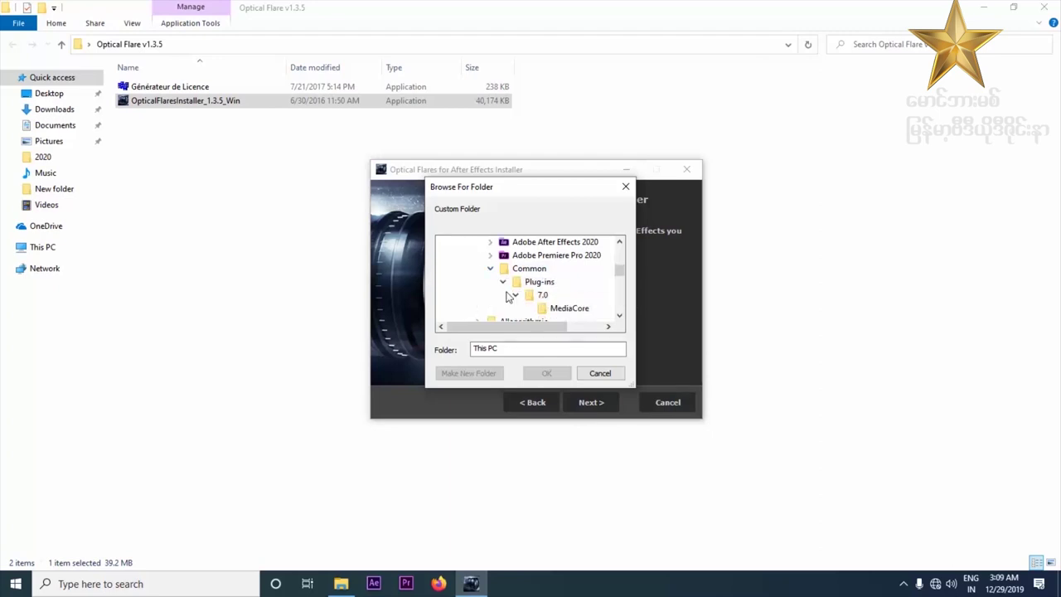
{"action": "left_click_drag", "start_coordinate": [619, 276], "coordinate": [619, 280]}
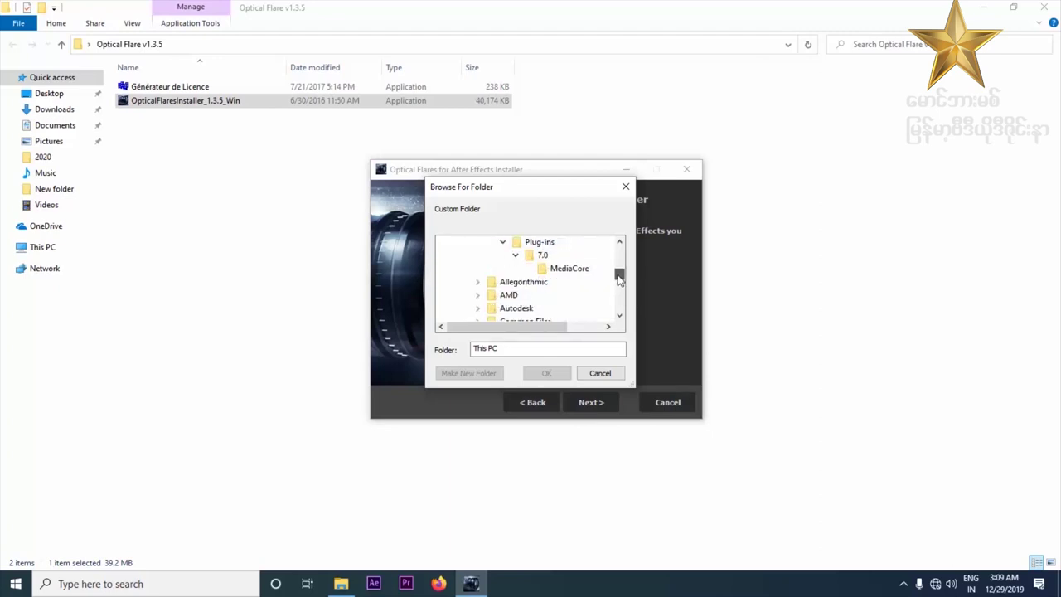
{"action": "left_click", "coordinate": [560, 273]}
{"action": "left_click", "coordinate": [549, 374]}
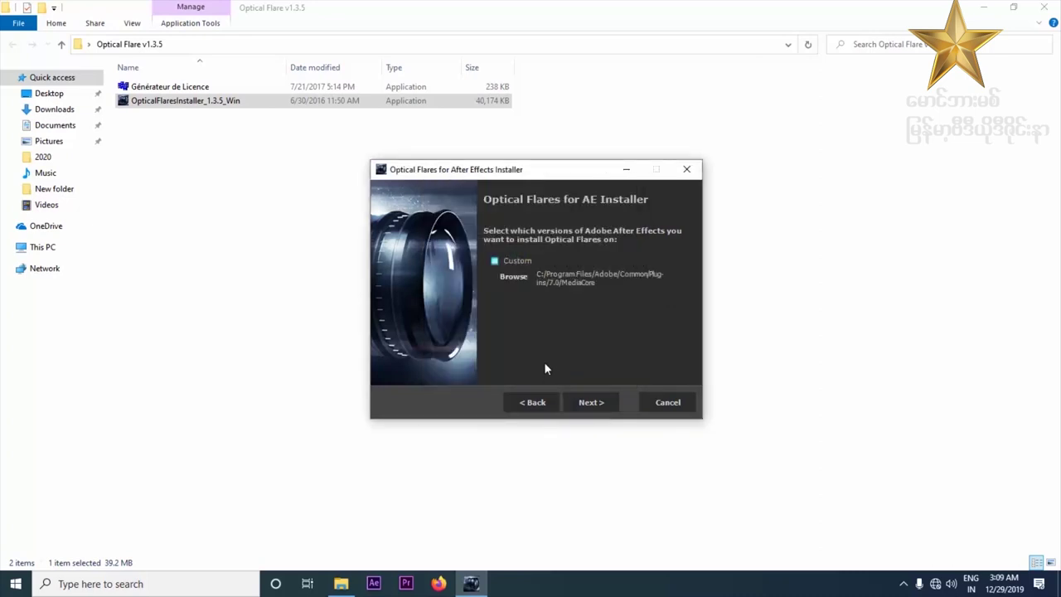
- Install Optical Flares to the chosen custom folder and close the installer
{"action": "left_click", "coordinate": [585, 400]}
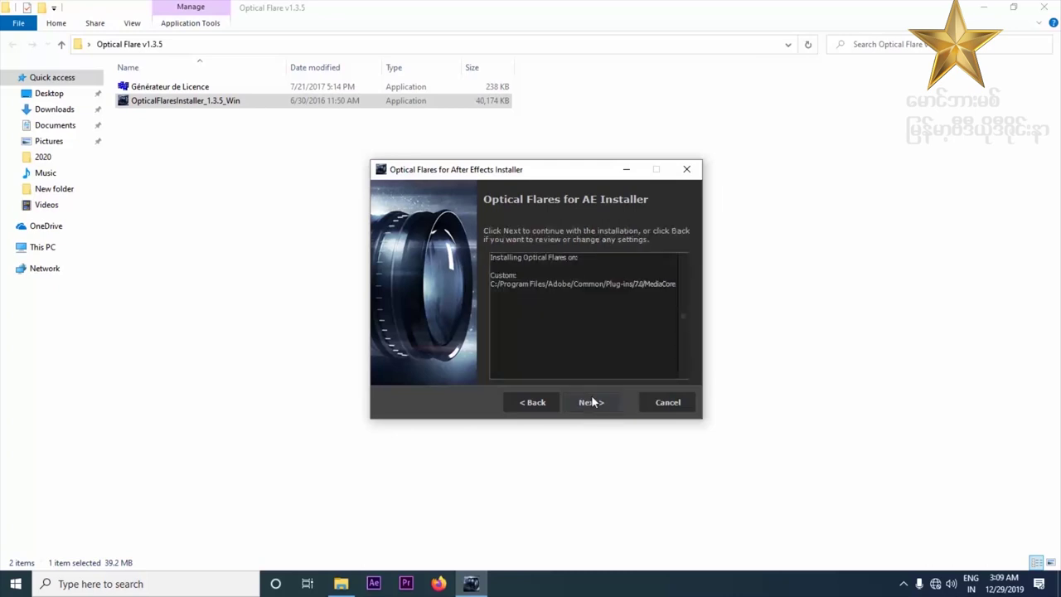
{"action": "left_click", "coordinate": [590, 403]}
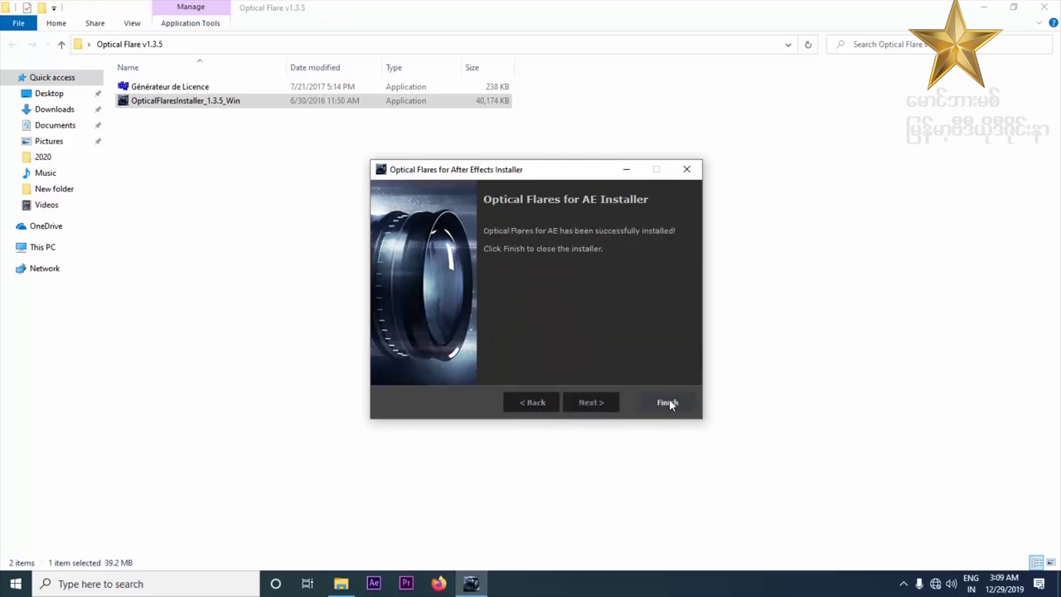
{"action": "left_click", "coordinate": [668, 403]}
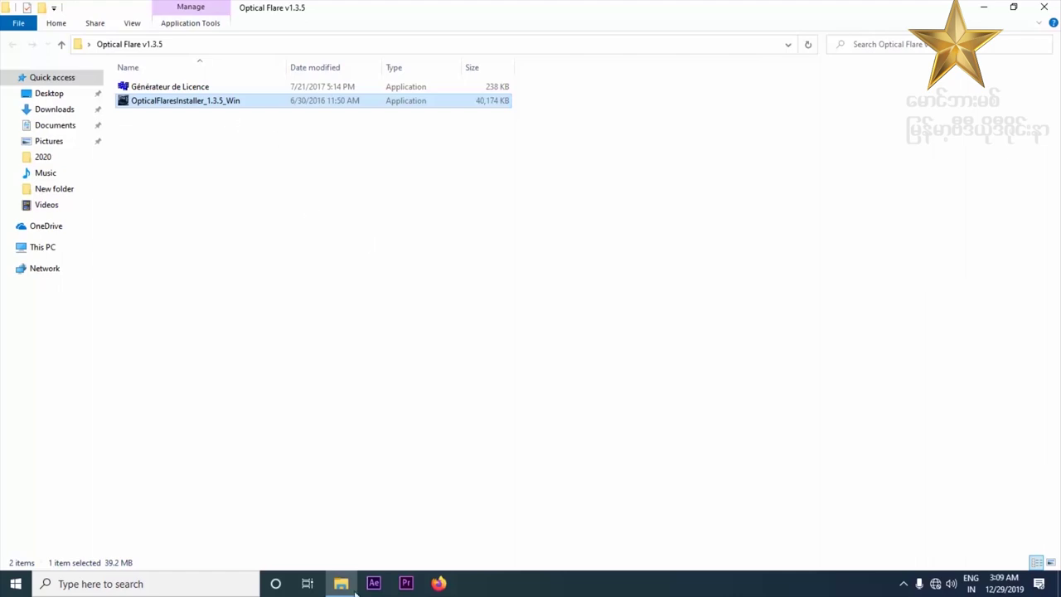
- Switch to After Effects, dismiss the Home screen, and create a 30-second composition with the HDTV 1080 29.97 preset
{"action": "left_click", "coordinate": [374, 583]}
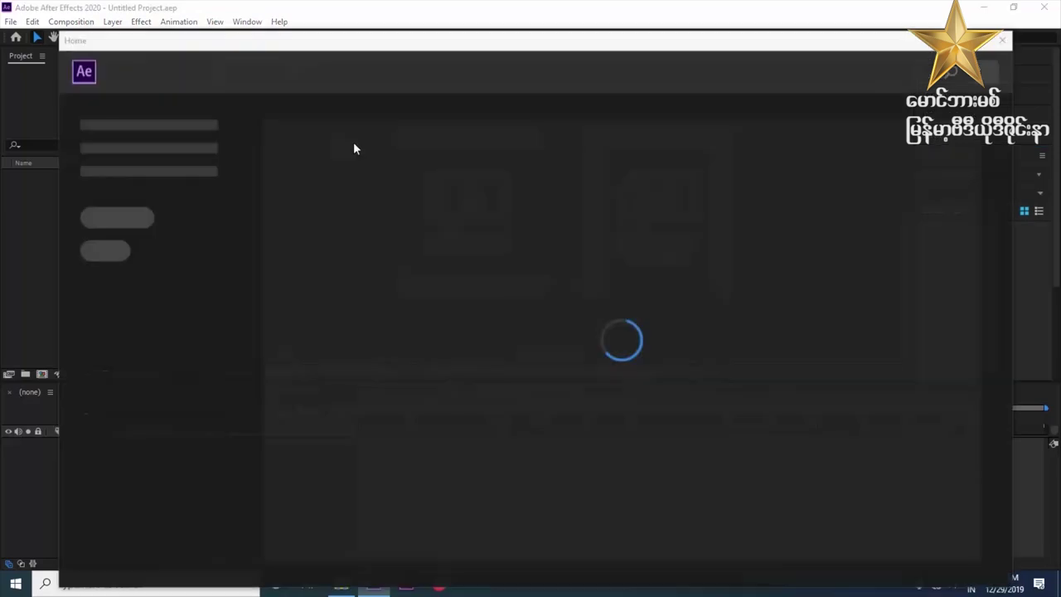
{"action": "left_click", "coordinate": [1002, 41]}
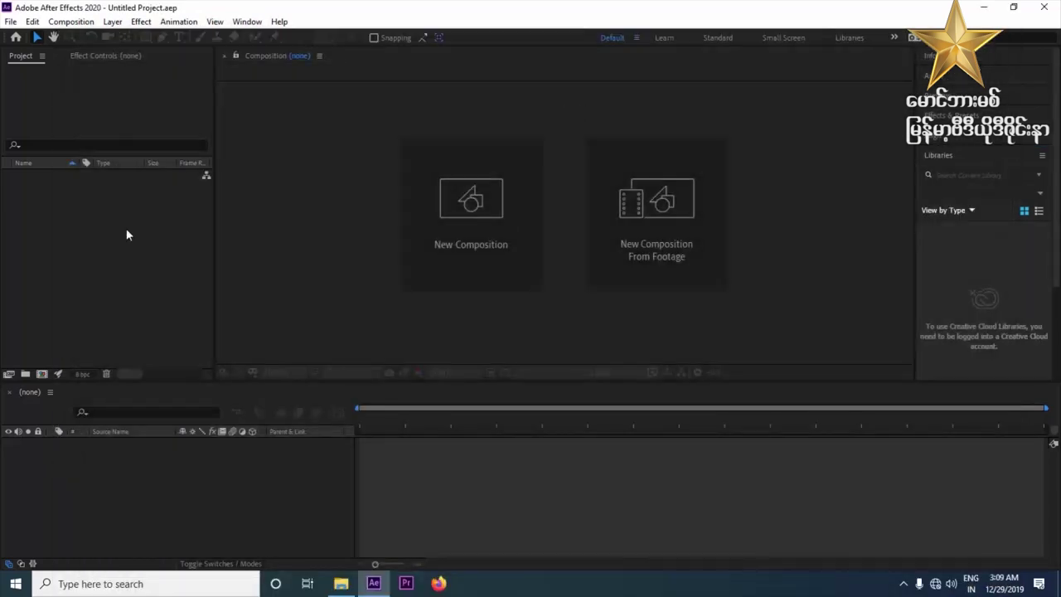
{"action": "left_click", "coordinate": [43, 375]}
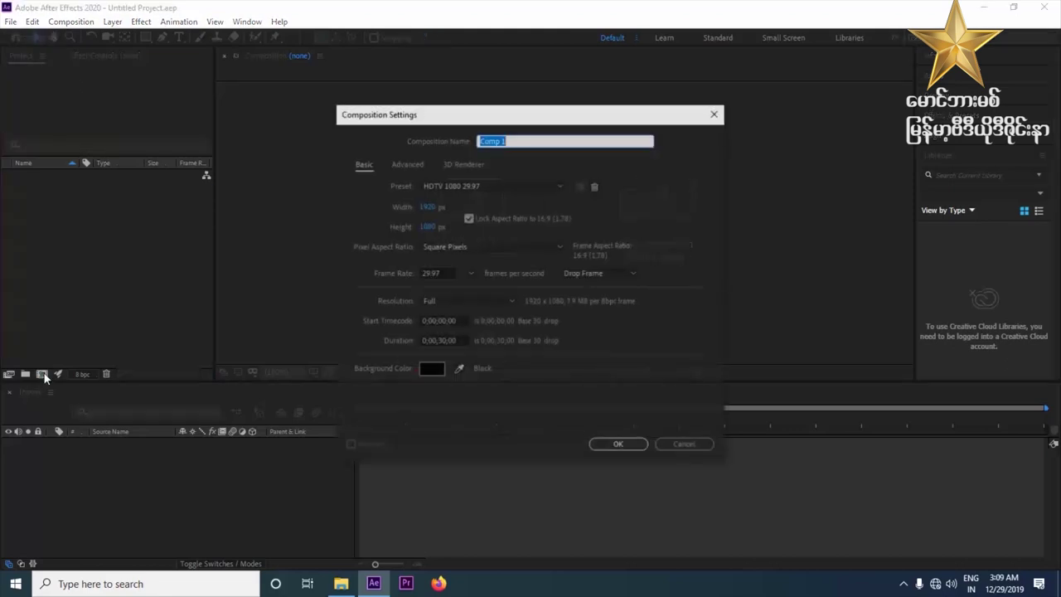
{"action": "left_click", "coordinate": [618, 446]}
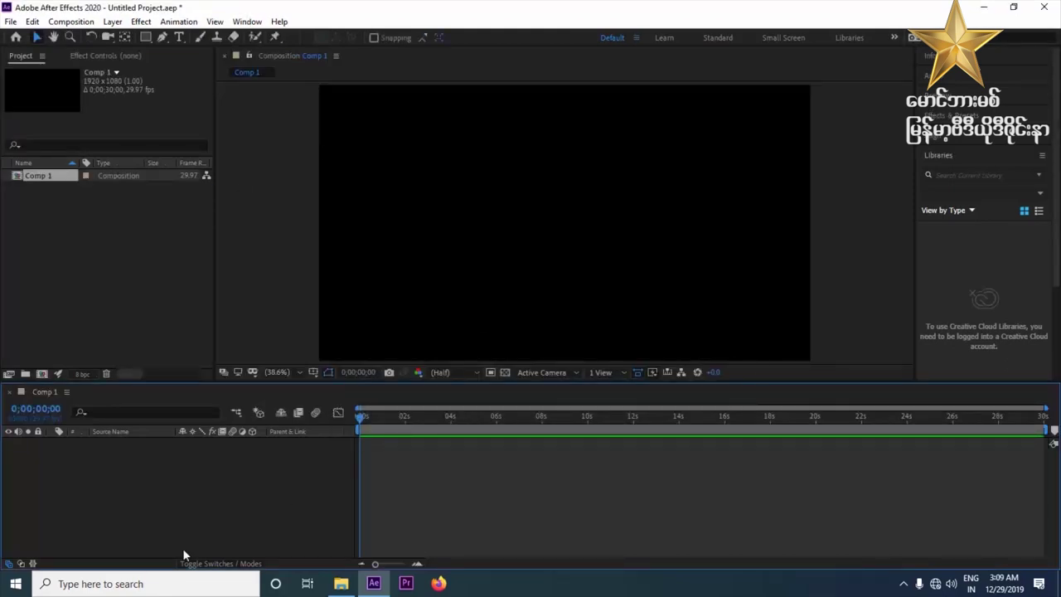
- Add a dark gray 1920 x 1080 px solid layer to the composition
{"action": "right_click", "coordinate": [143, 478]}
{"action": "mouse_move", "coordinate": [187, 342]}
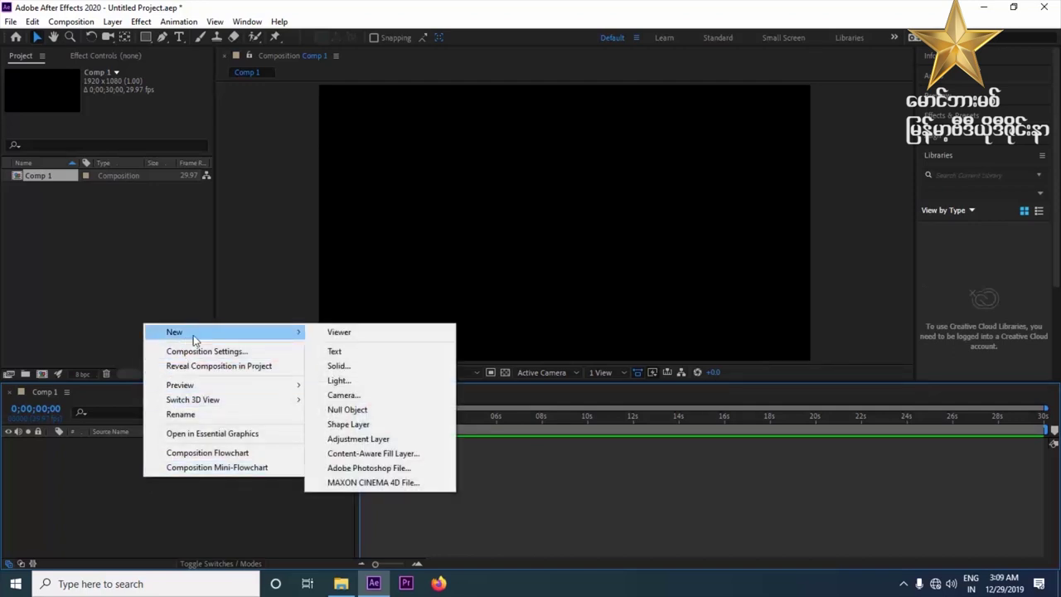
{"action": "left_click", "coordinate": [407, 369]}
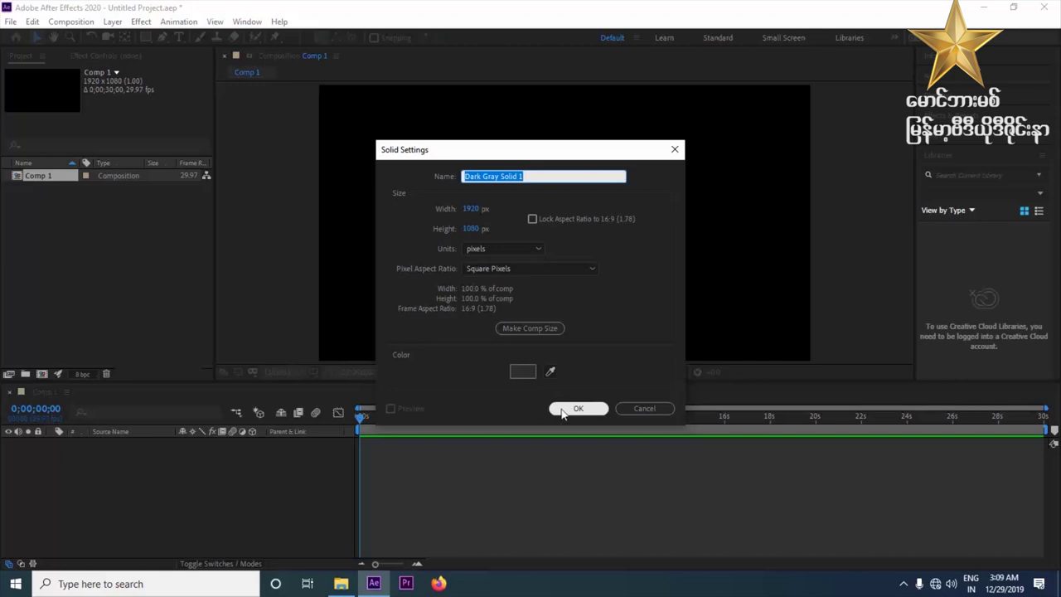
{"action": "left_click", "coordinate": [571, 410]}
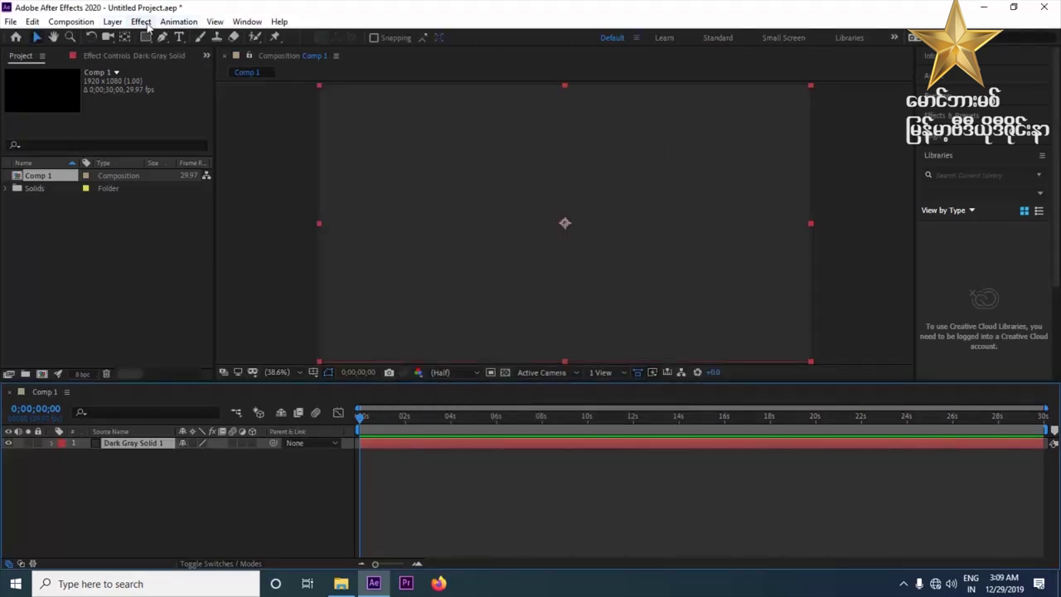
- Apply the Video Copilot Optical Flares effect to the solid, copy the hardware fingerprint from the license dialog, and dismiss it
{"action": "left_click", "coordinate": [141, 21]}
{"action": "mouse_move", "coordinate": [195, 407]}
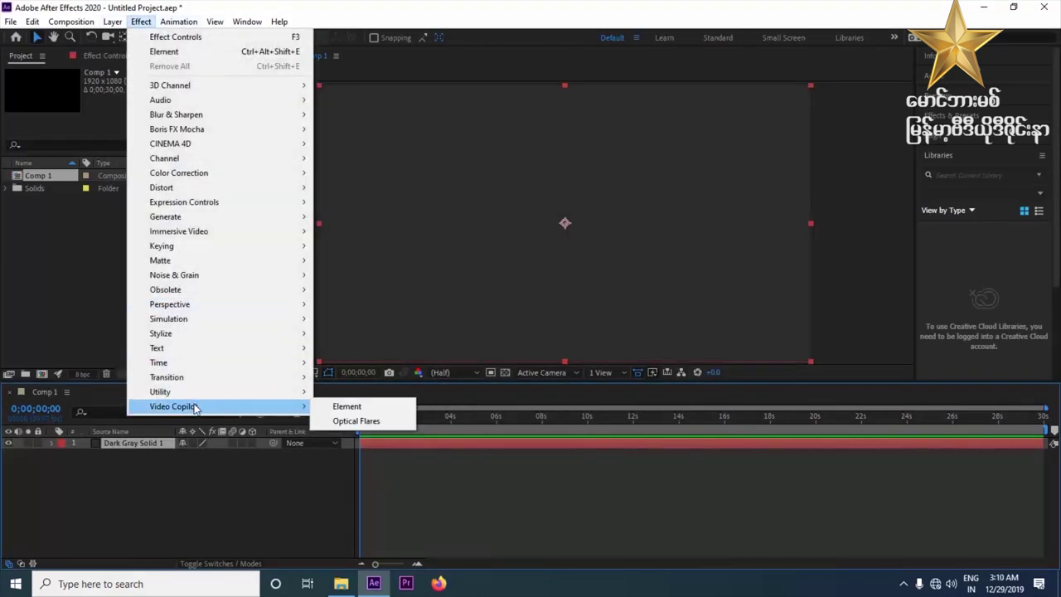
{"action": "left_click", "coordinate": [374, 421]}
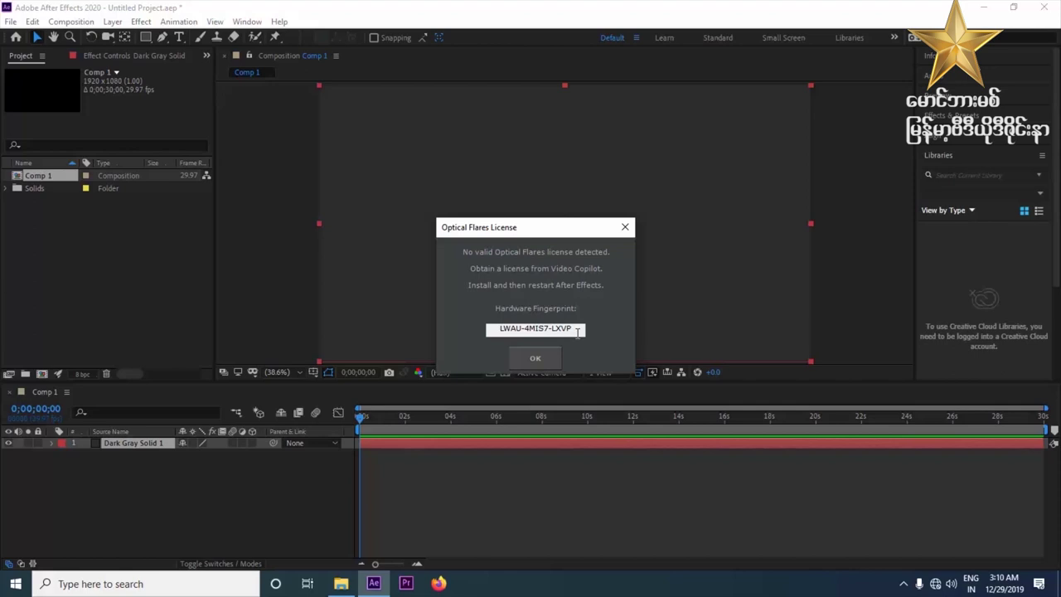
{"action": "left_click_drag", "start_coordinate": [574, 330], "coordinate": [502, 331]}
{"action": "right_click", "coordinate": [515, 323]}
{"action": "left_click", "coordinate": [531, 369]}
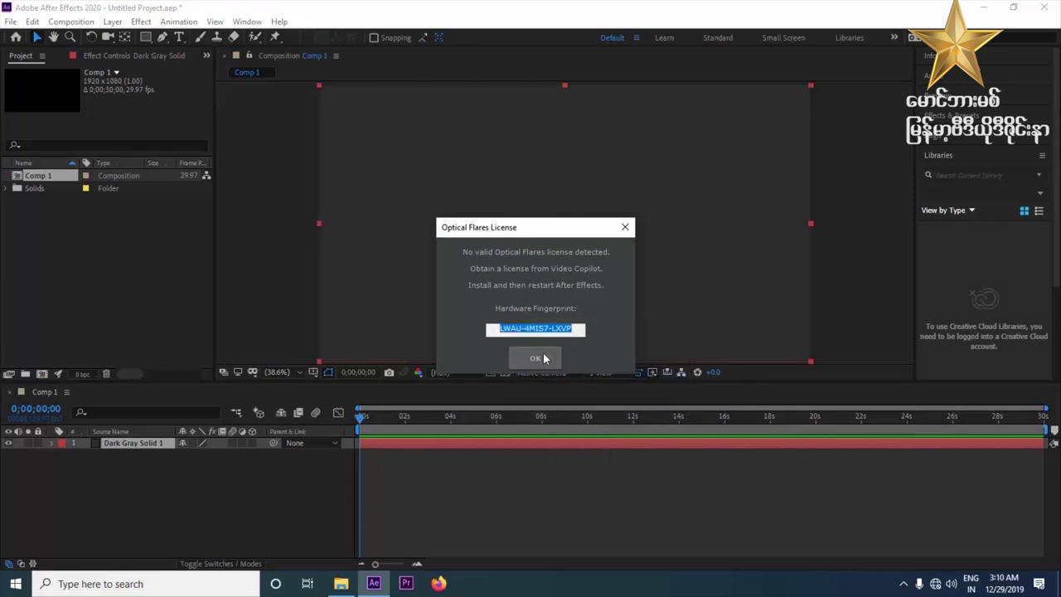
{"action": "left_click", "coordinate": [539, 359]}
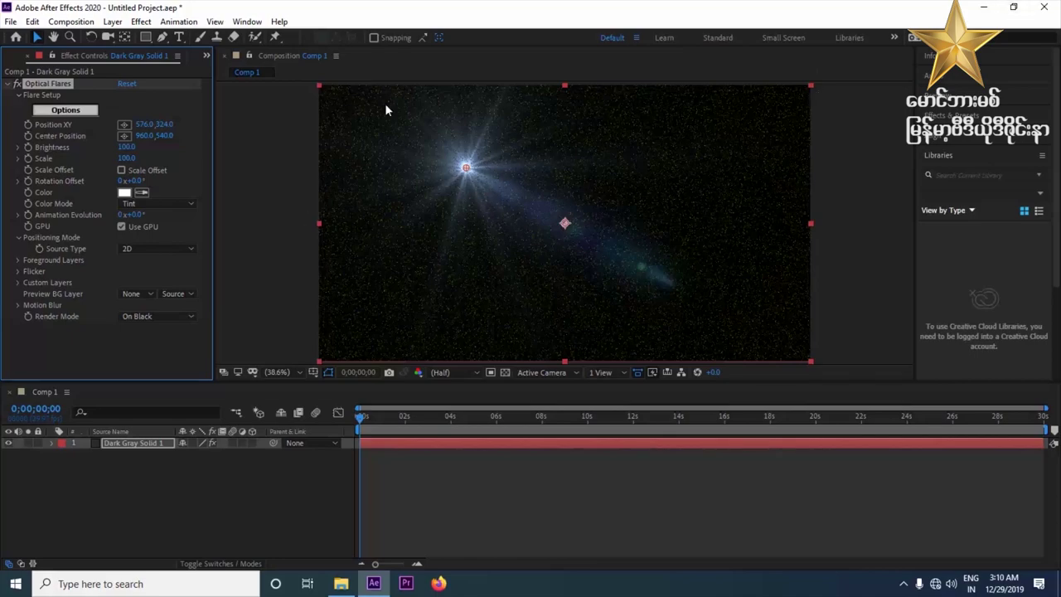
- Move the flare's source to about 1153.6, 362.8 and close After Effects without saving the project
{"action": "left_click_drag", "start_coordinate": [467, 169], "coordinate": [614, 179]}
{"action": "left_click", "coordinate": [1043, 7]}
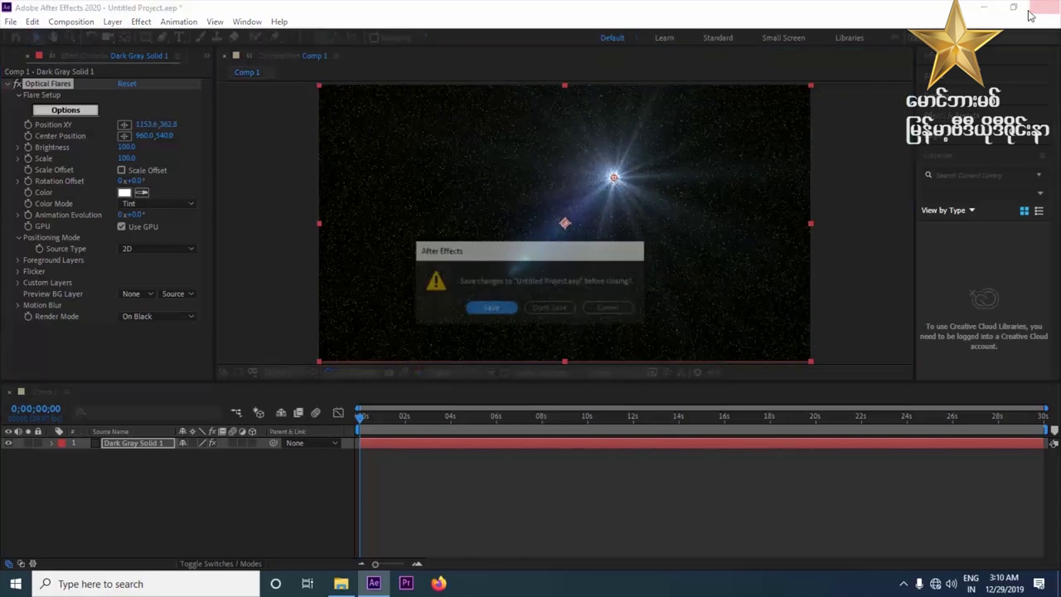
{"action": "left_click", "coordinate": [551, 309]}
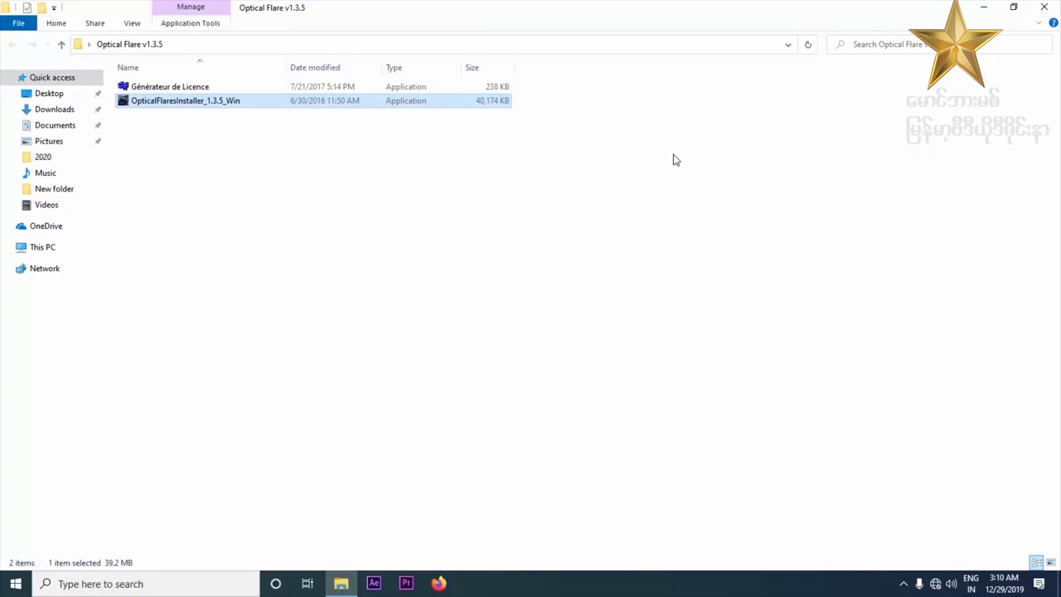
- Run the Générateur de Licence application as administrator from the Optical Flare v1.3.5 folder
{"action": "left_click", "coordinate": [170, 89]}
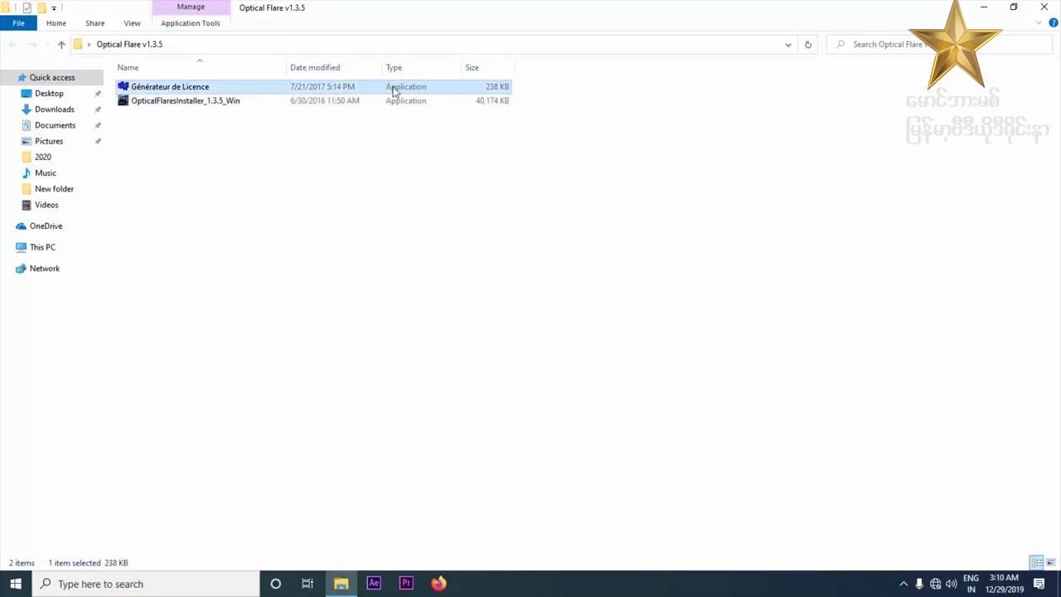
{"action": "right_click", "coordinate": [175, 92]}
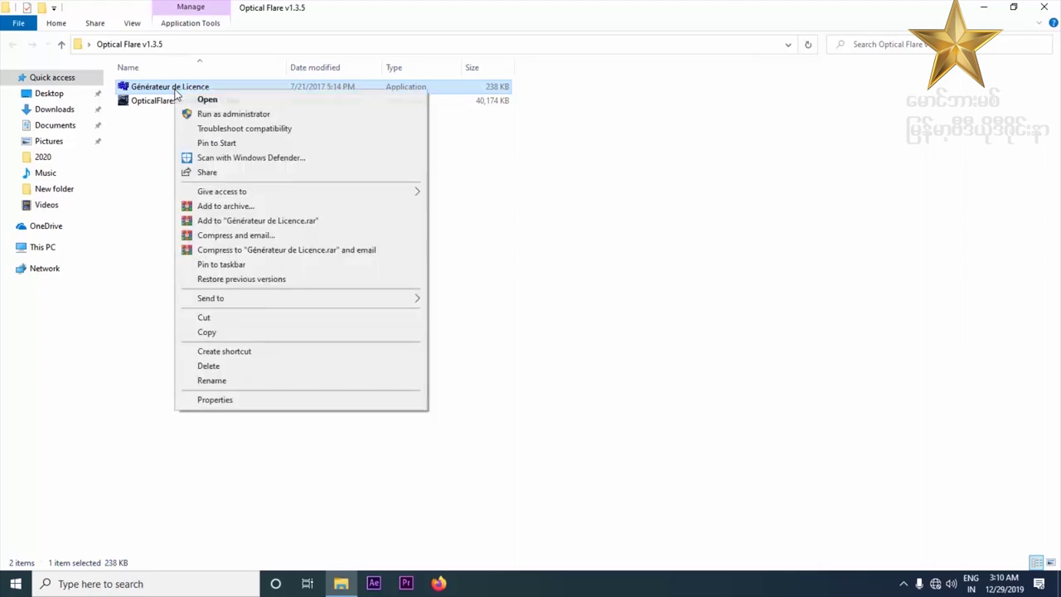
{"action": "left_click", "coordinate": [229, 119]}
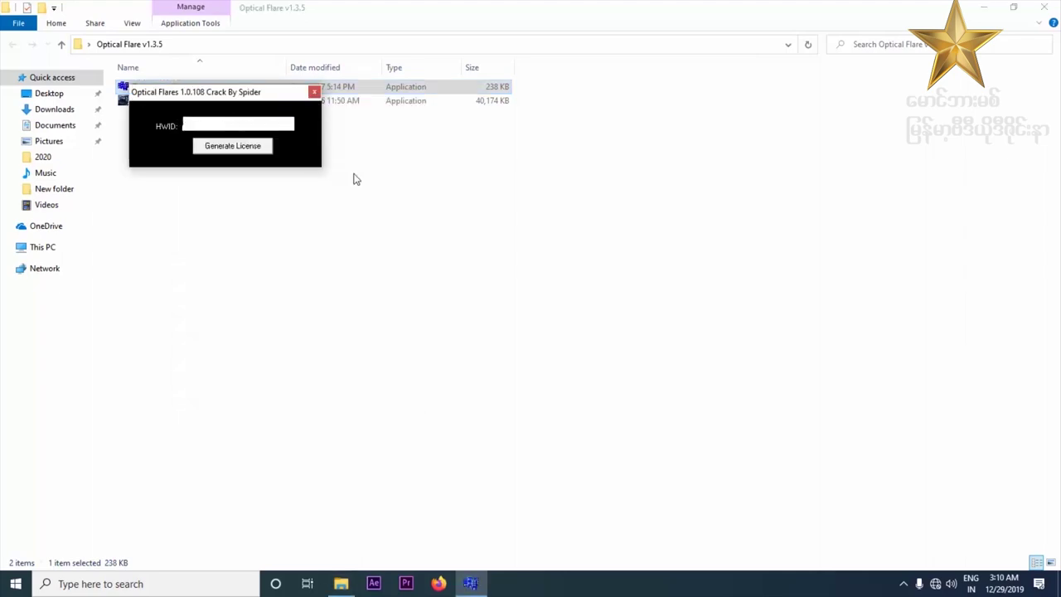
- Paste the hardware fingerprint as the HWID, generate the license file onto the Desktop, and close the generator and folder windows
{"action": "right_click", "coordinate": [215, 121]}
{"action": "left_click", "coordinate": [266, 176]}
{"action": "left_click", "coordinate": [233, 147]}
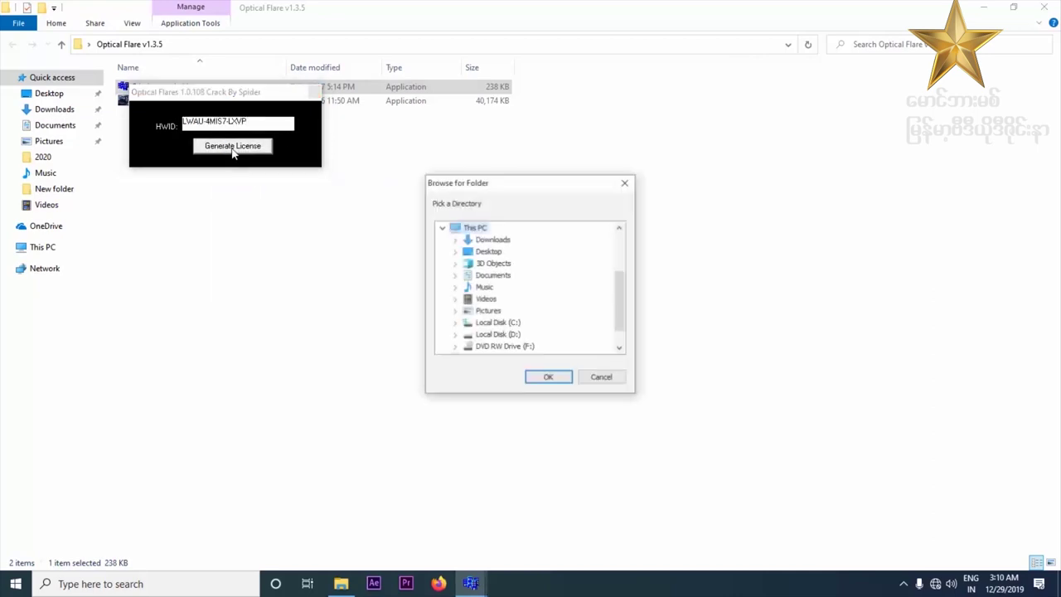
{"action": "left_click_drag", "start_coordinate": [624, 310], "coordinate": [616, 247]}
{"action": "left_click", "coordinate": [462, 232]}
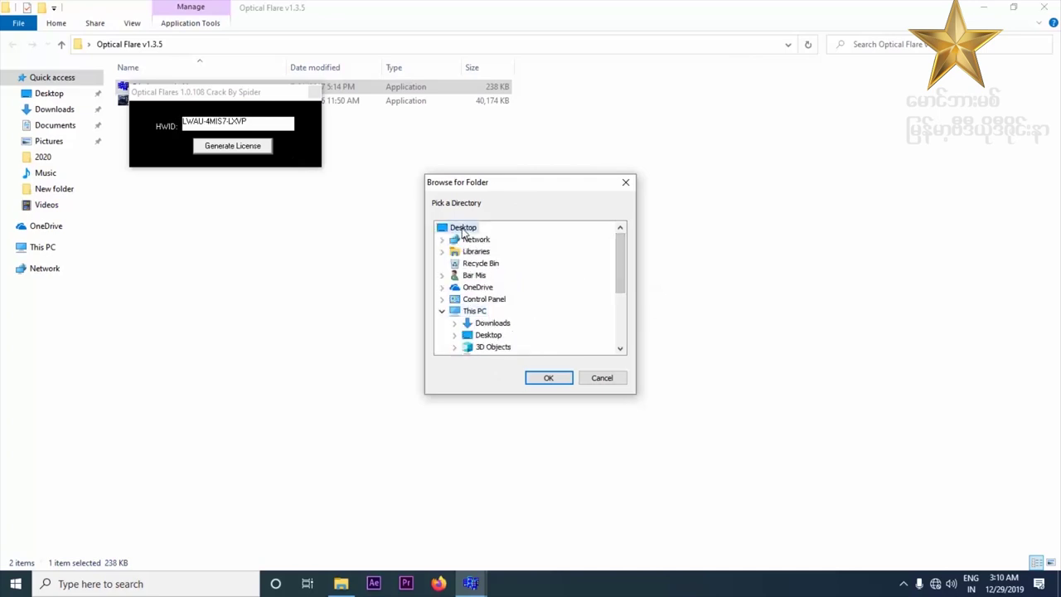
{"action": "left_click", "coordinate": [548, 378]}
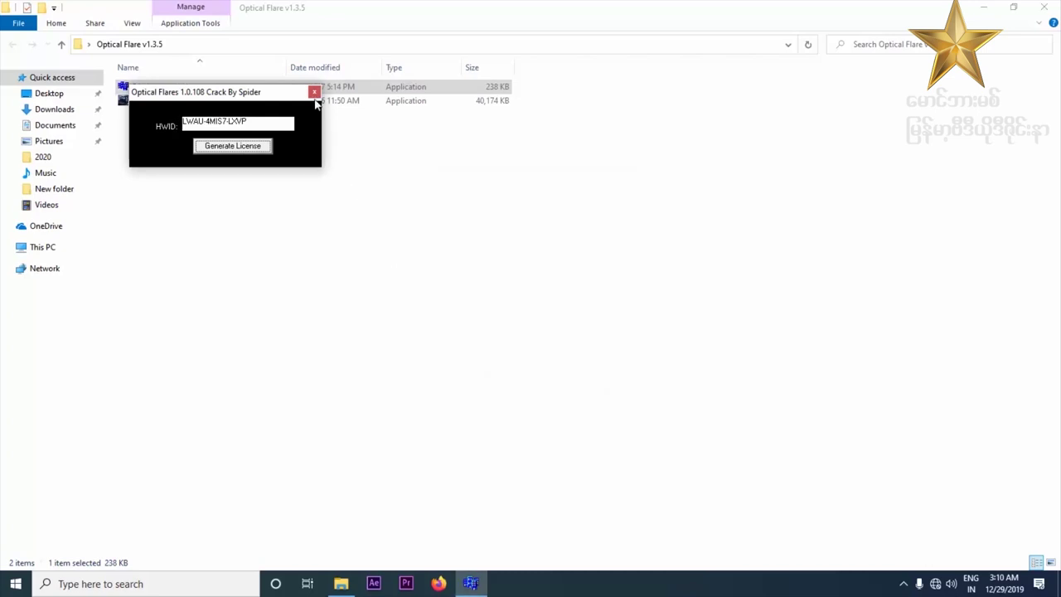
{"action": "left_click", "coordinate": [314, 92]}
{"action": "left_click", "coordinate": [1056, 5]}
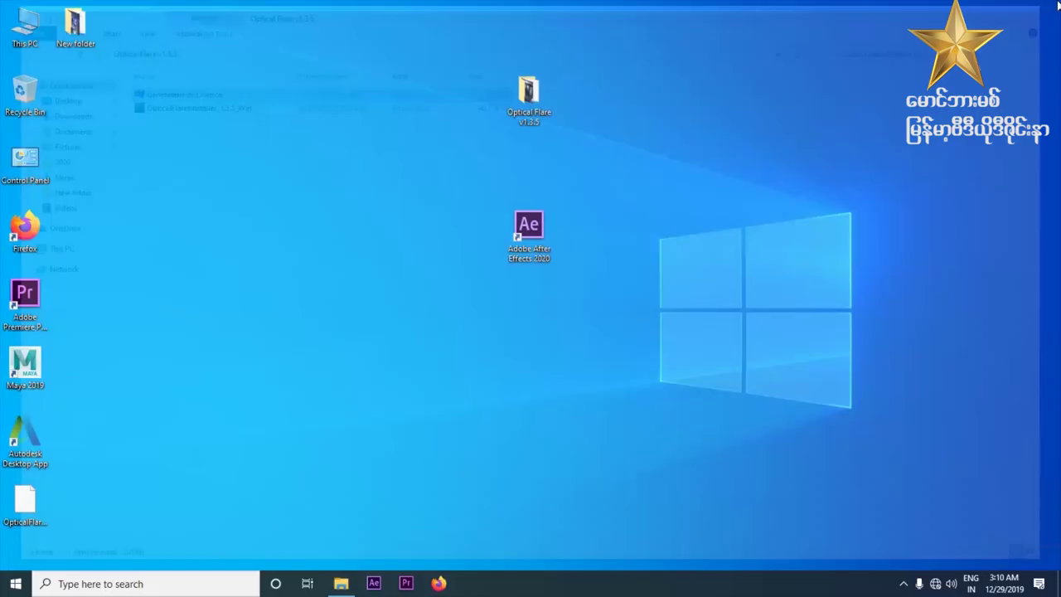
- Move the OpticalFlaresLicense.lic file to an empty area of the desktop and cut it
{"action": "left_click_drag", "start_coordinate": [25, 502], "coordinate": [298, 185]}
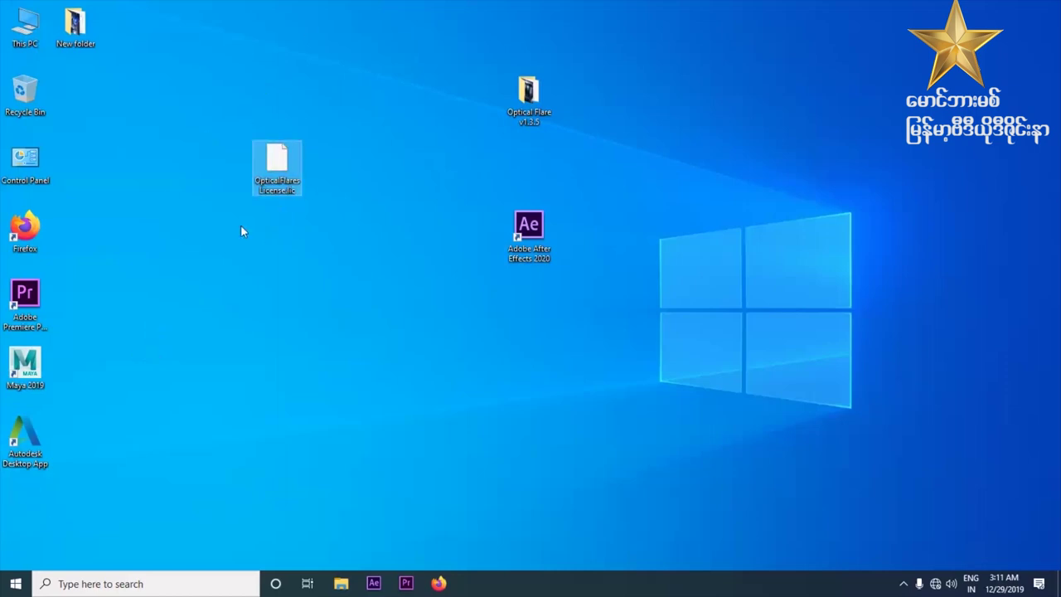
{"action": "left_click_drag", "start_coordinate": [199, 119], "coordinate": [323, 199]}
{"action": "right_click", "coordinate": [273, 162]}
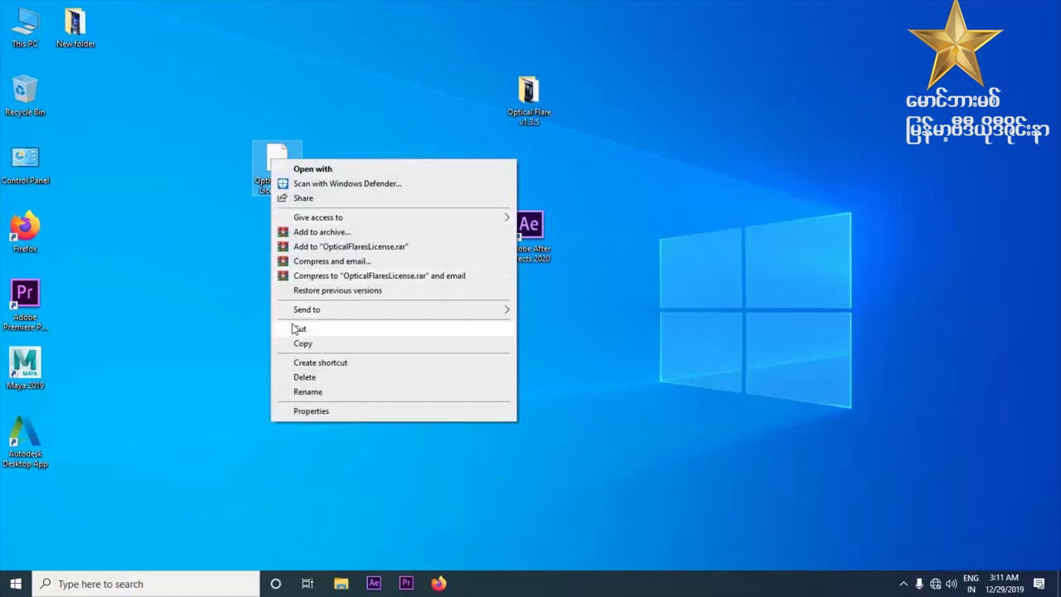
{"action": "left_click", "coordinate": [301, 328]}
- Open the VideoCopilot folder in C:\Program Files\Adobe\Common\Plug-ins\7.0\MediaCore
{"action": "double_click", "coordinate": [20, 29]}
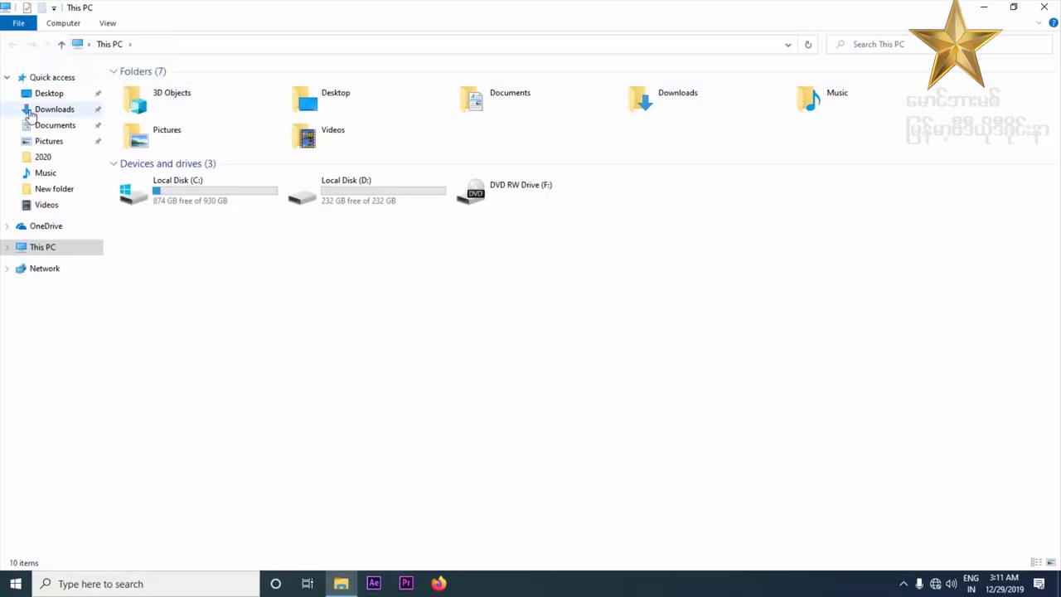
{"action": "double_click", "coordinate": [185, 201]}
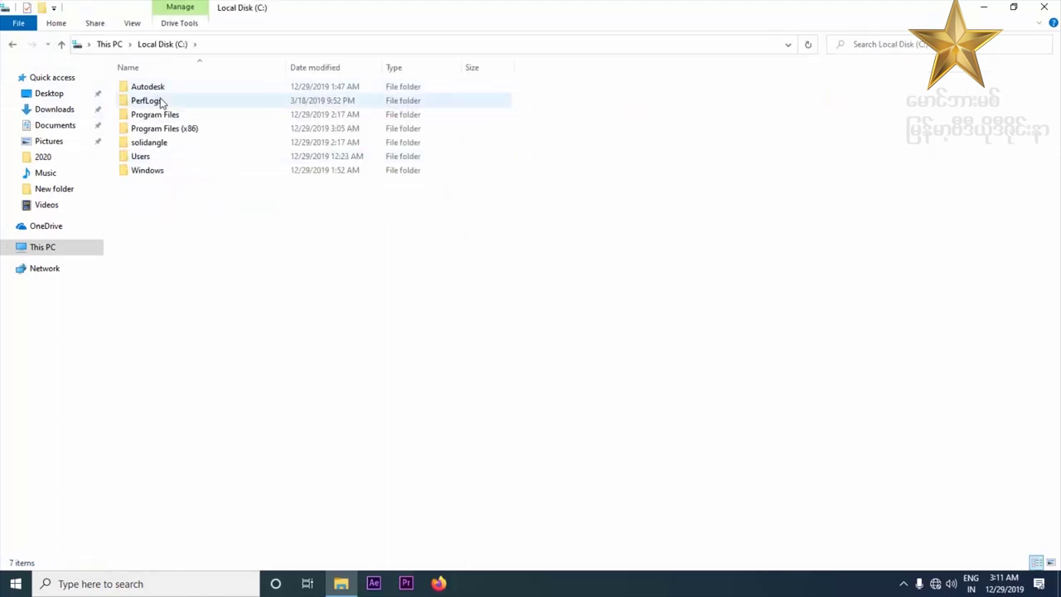
{"action": "double_click", "coordinate": [165, 115]}
{"action": "double_click", "coordinate": [154, 89]}
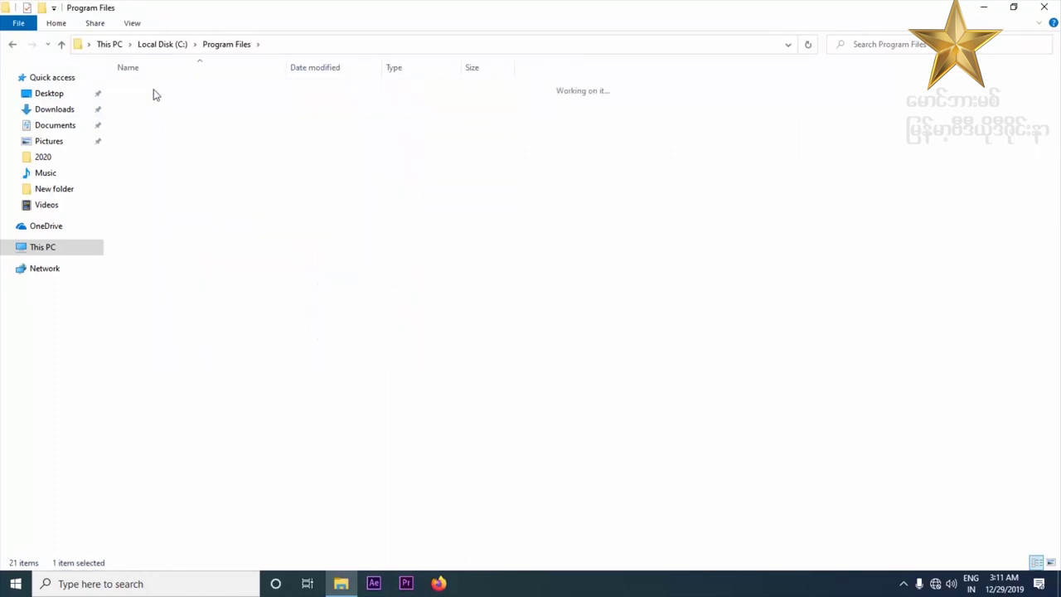
{"action": "double_click", "coordinate": [150, 115]}
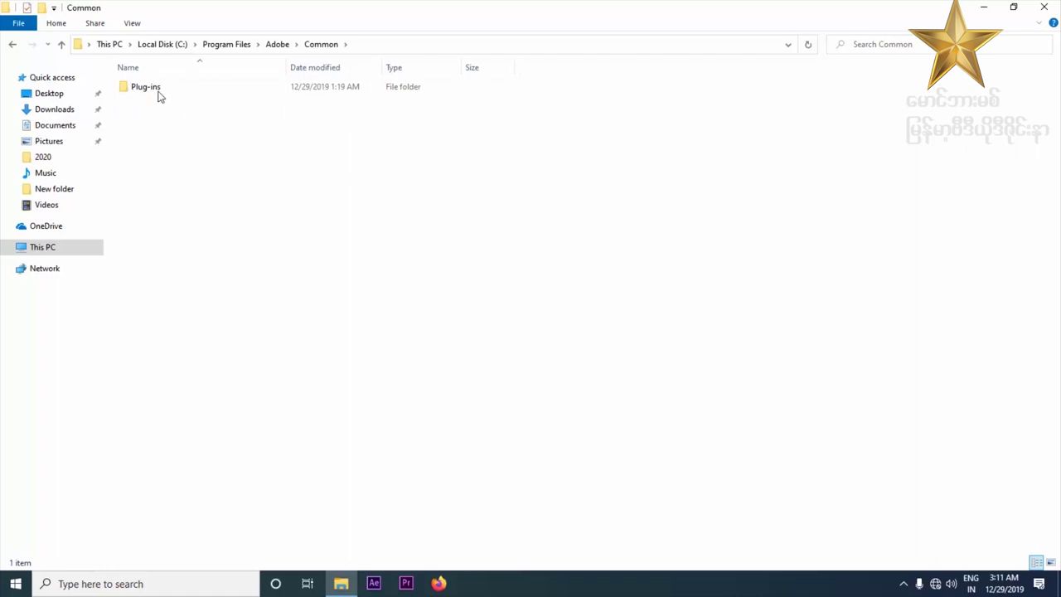
{"action": "double_click", "coordinate": [160, 90]}
{"action": "double_click", "coordinate": [137, 88]}
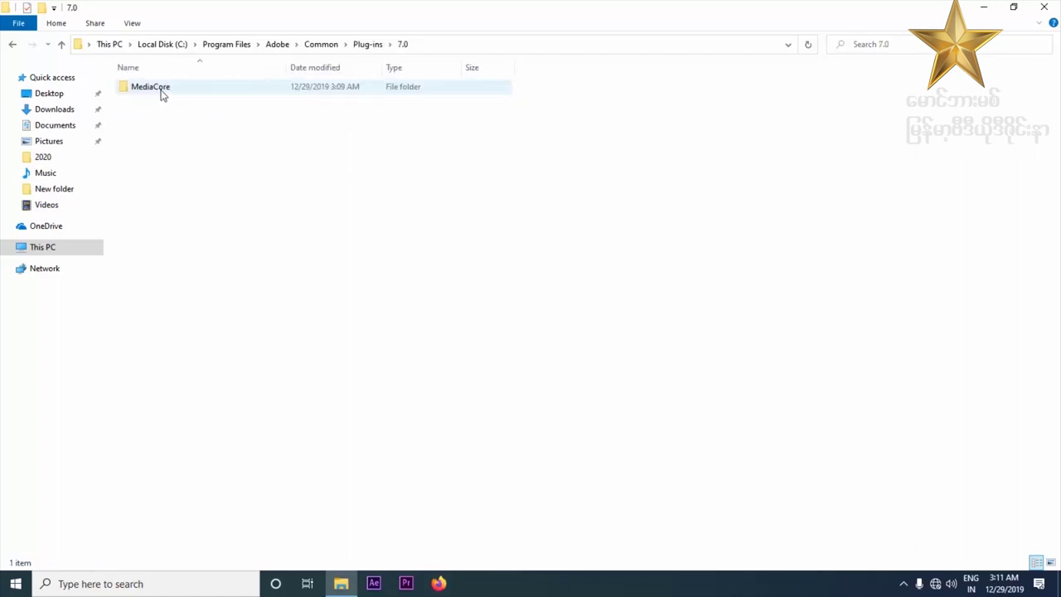
{"action": "double_click", "coordinate": [163, 93]}
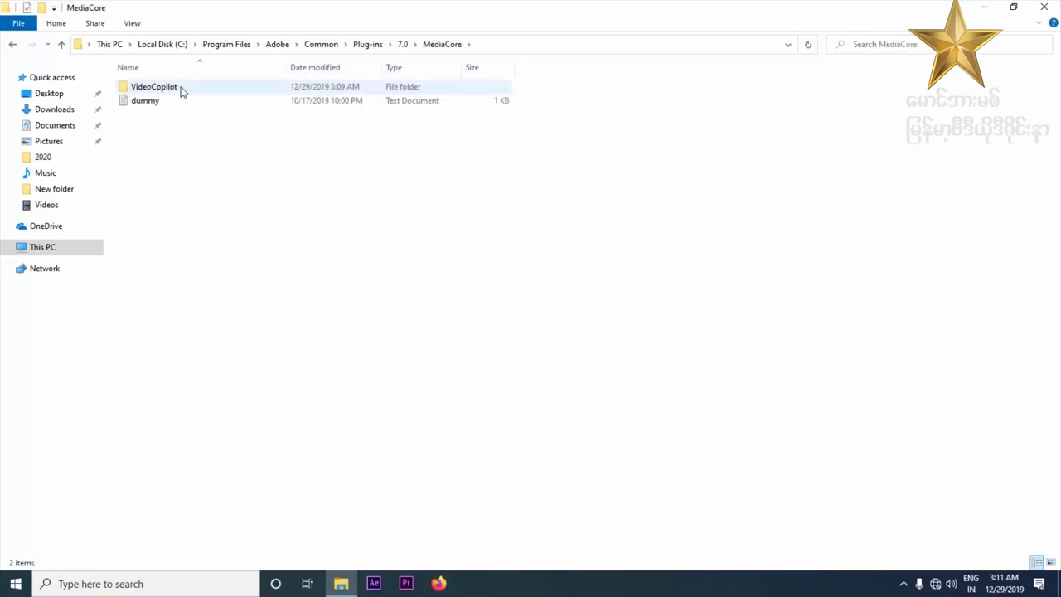
{"action": "double_click", "coordinate": [182, 90]}
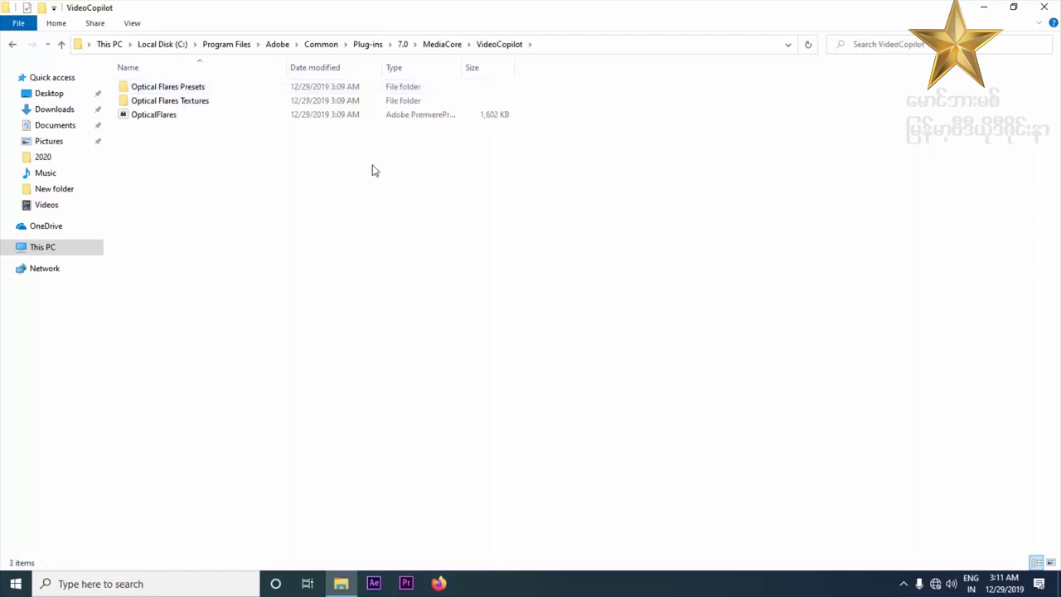
- Paste the license file into the VideoCopilot folder and grant the administrator permission
{"action": "right_click", "coordinate": [274, 180]}
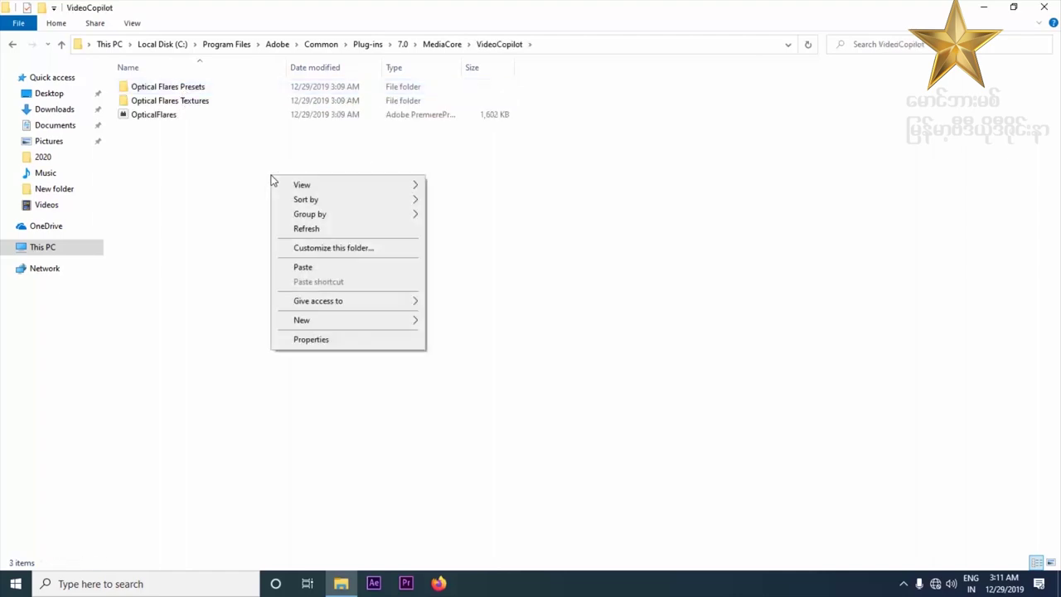
{"action": "left_click", "coordinate": [294, 268]}
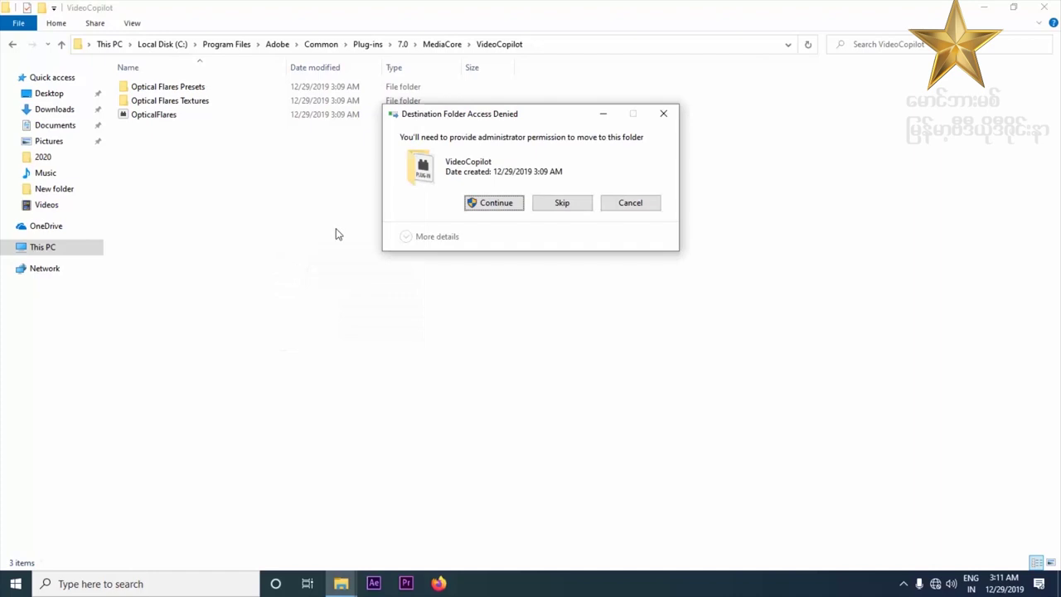
{"action": "left_click", "coordinate": [504, 206]}
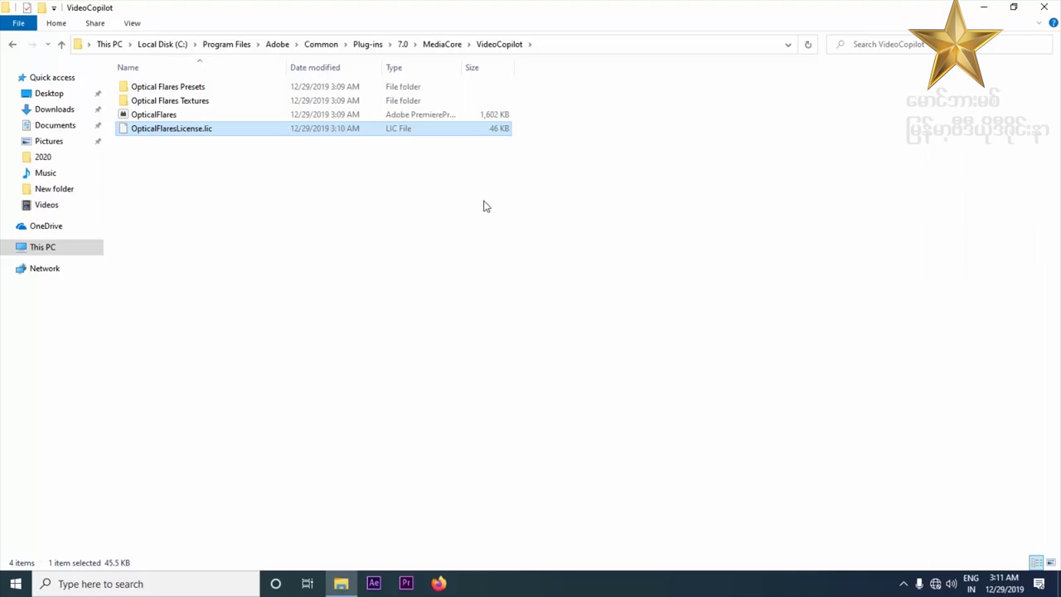
- Launch After Effects 2020, close the VideoCopilot folder window, and dismiss the Home screen
{"action": "left_click", "coordinate": [375, 585]}
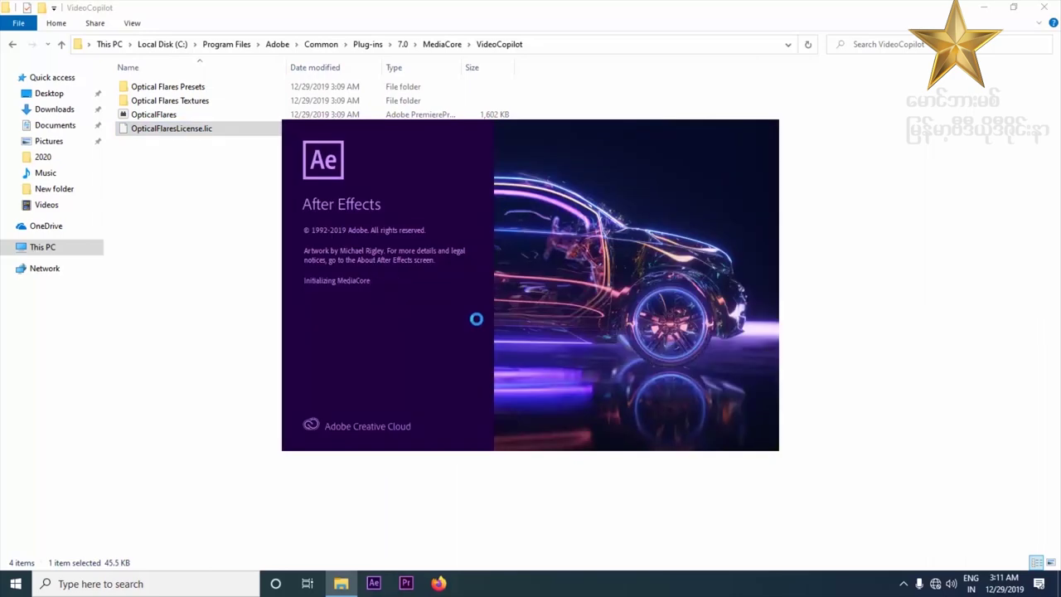
{"action": "left_click", "coordinate": [1045, 6]}
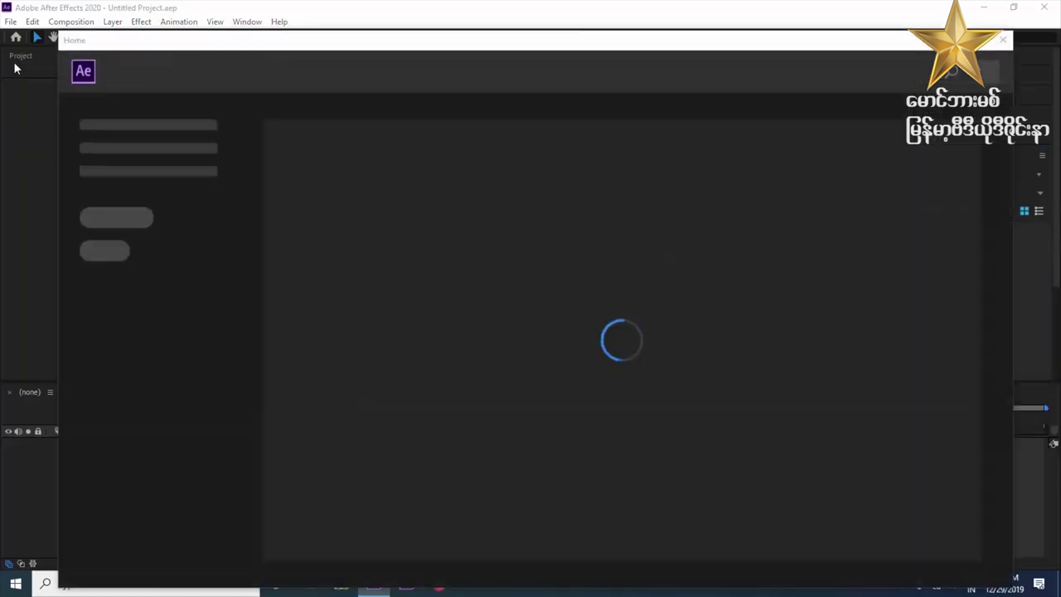
{"action": "key", "text": "Escape"}
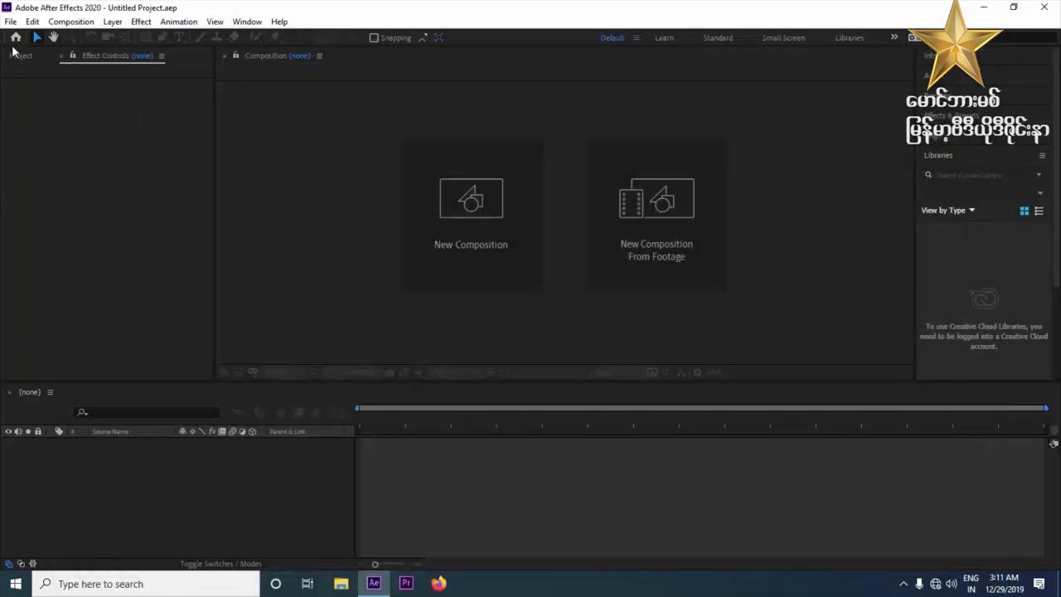
- Create a new composition with the HDTV 1080 29.97 preset and a duration of 0;00;30;00
{"action": "left_click", "coordinate": [15, 55]}
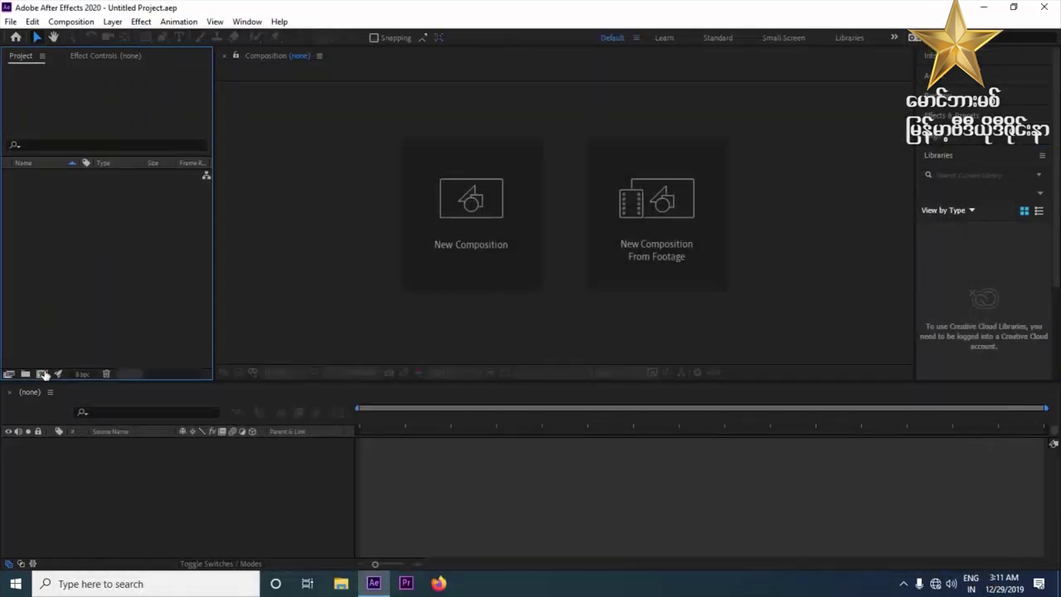
{"action": "left_click", "coordinate": [42, 374]}
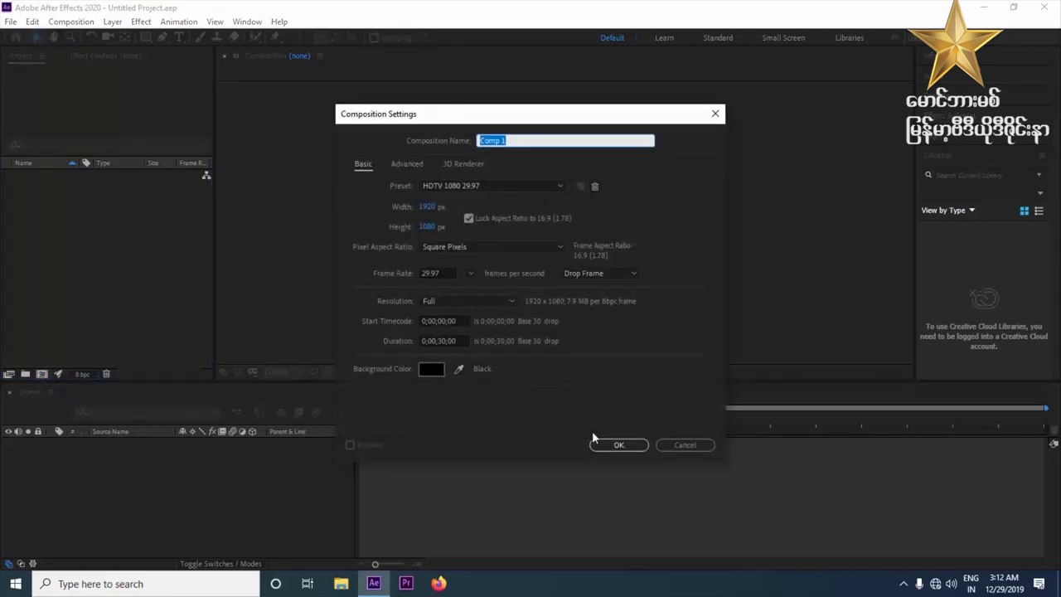
{"action": "left_click", "coordinate": [614, 445]}
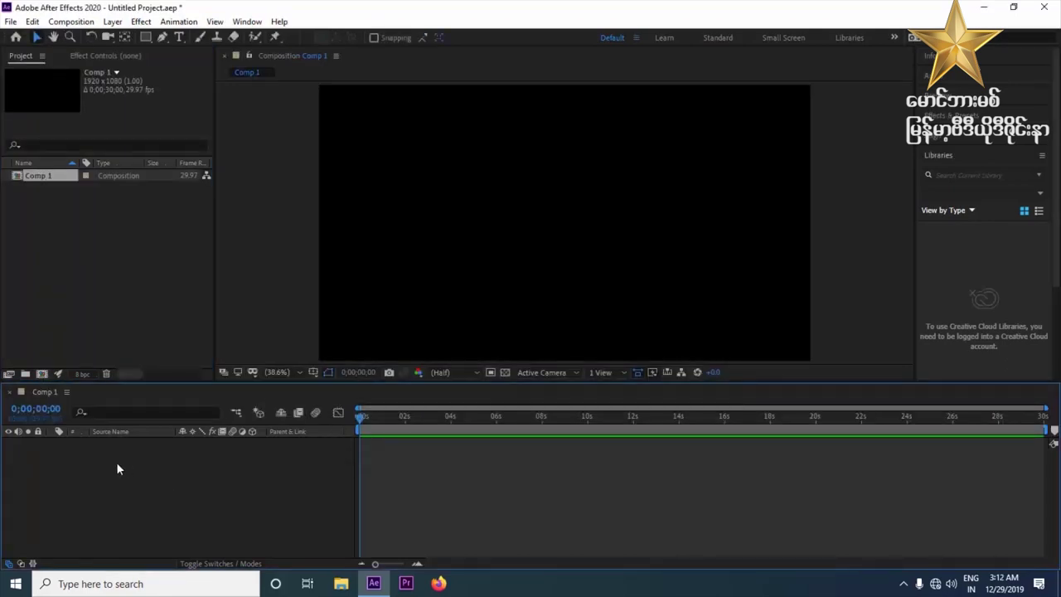
- Add a new solid layer to the composition with the default solid settings
{"action": "right_click", "coordinate": [117, 469]}
{"action": "mouse_move", "coordinate": [166, 319]}
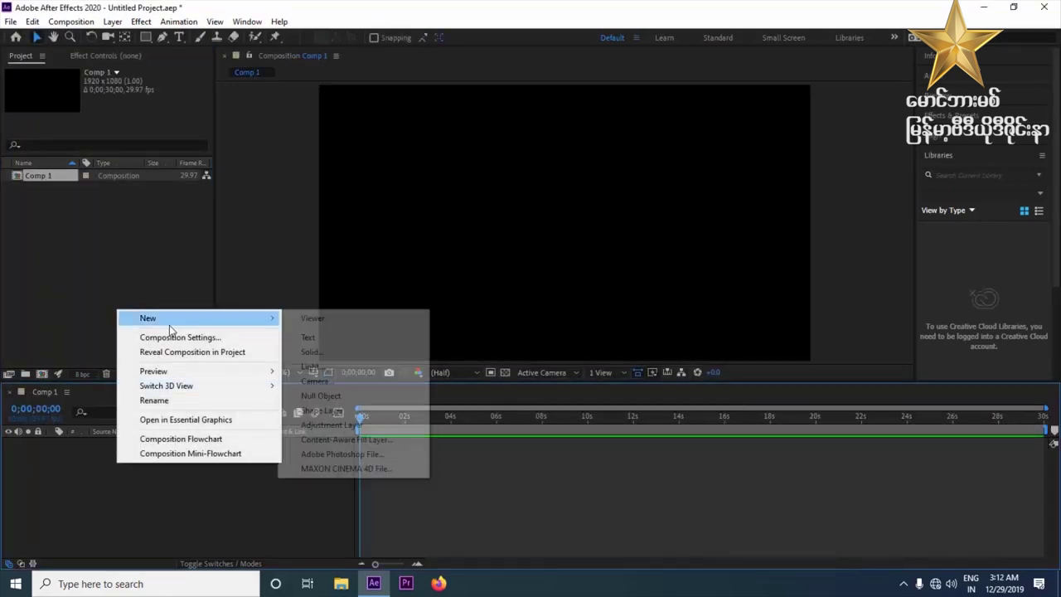
{"action": "left_click", "coordinate": [309, 353]}
{"action": "left_click", "coordinate": [572, 408]}
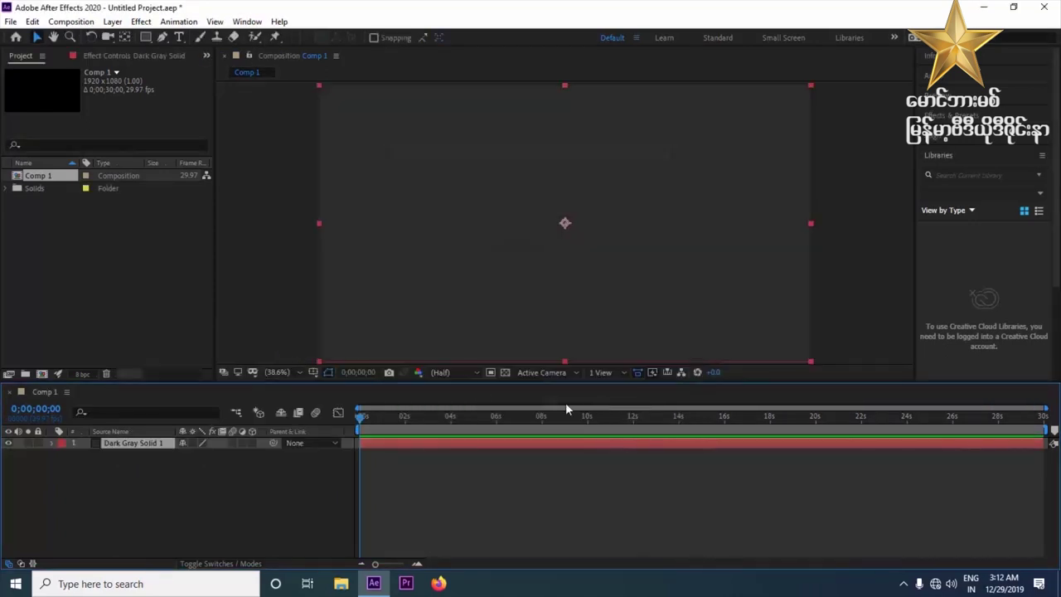
- Apply the Video Copilot Optical Flares effect to the solid and move the flare's source to about 358.4, 318.8
{"action": "left_click", "coordinate": [141, 20]}
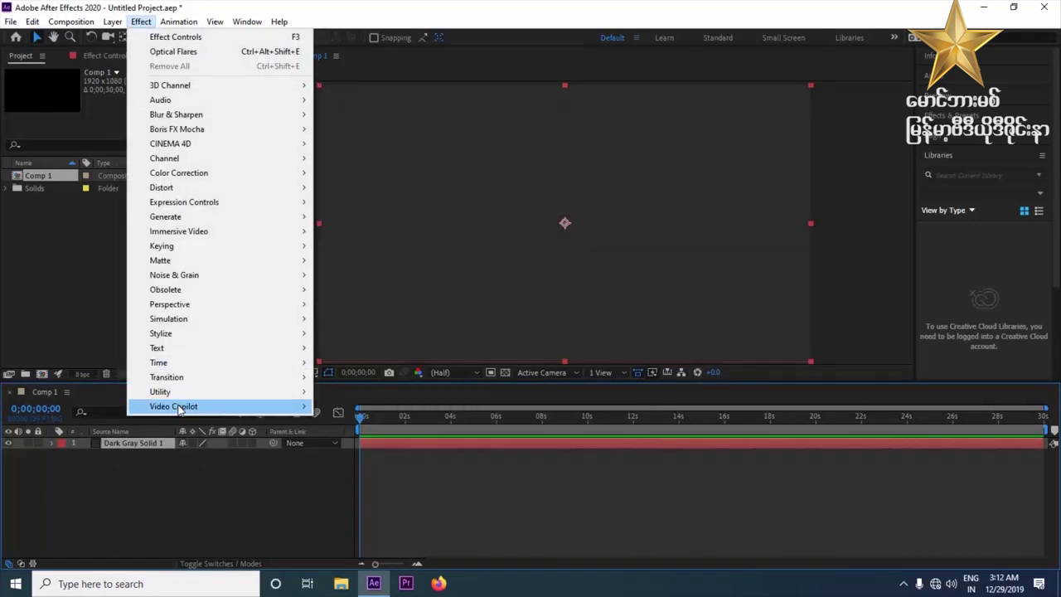
{"action": "mouse_move", "coordinate": [181, 408]}
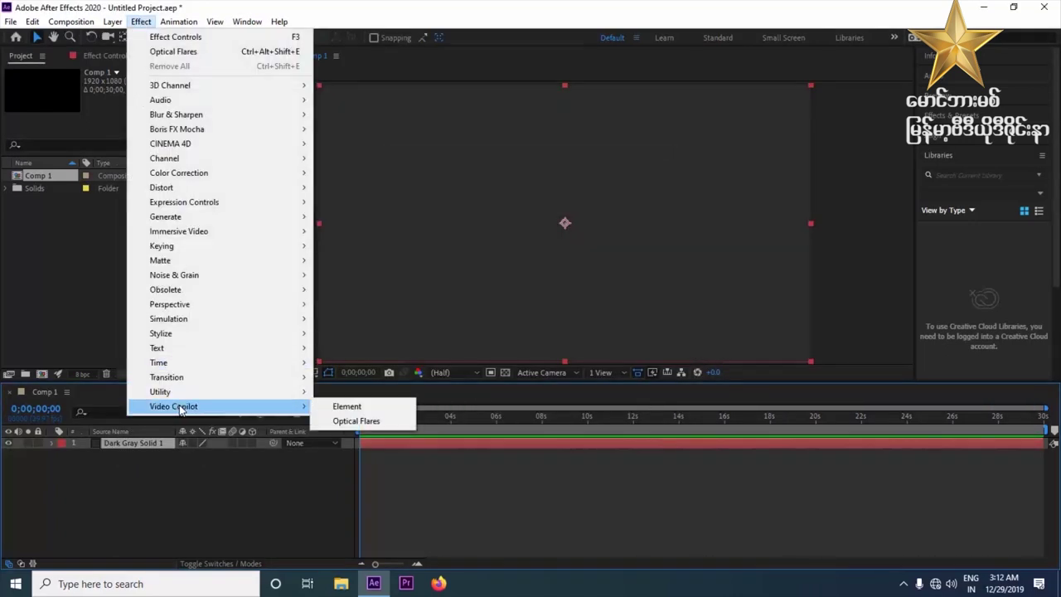
{"action": "left_click", "coordinate": [356, 421]}
{"action": "left_click_drag", "start_coordinate": [462, 181], "coordinate": [409, 167]}
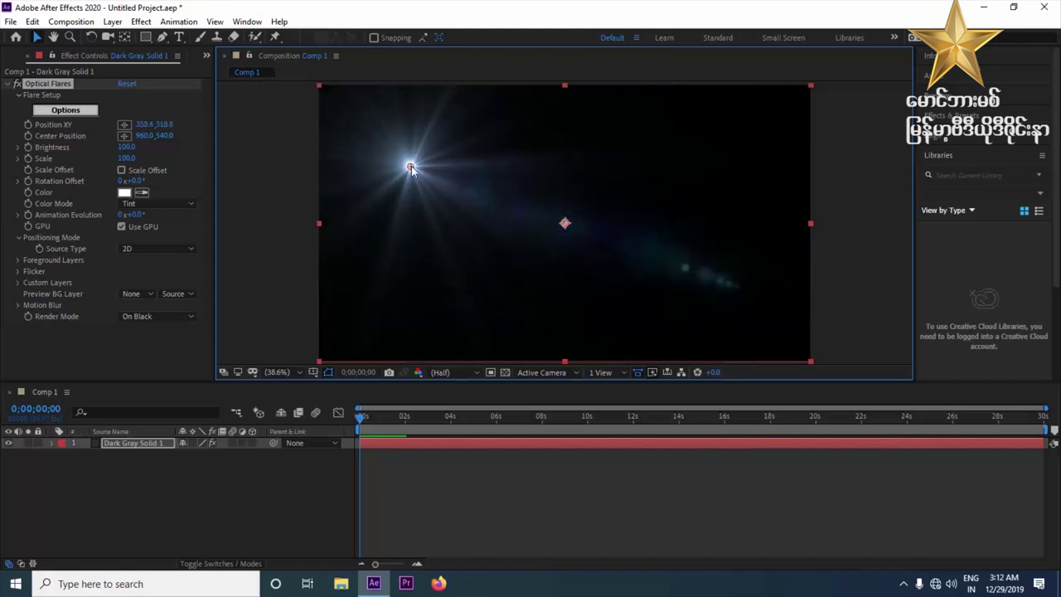
- Edit the flare in the Optical Flares options to give its source a stronger glow, and accept the changes
{"action": "left_click", "coordinate": [58, 112]}
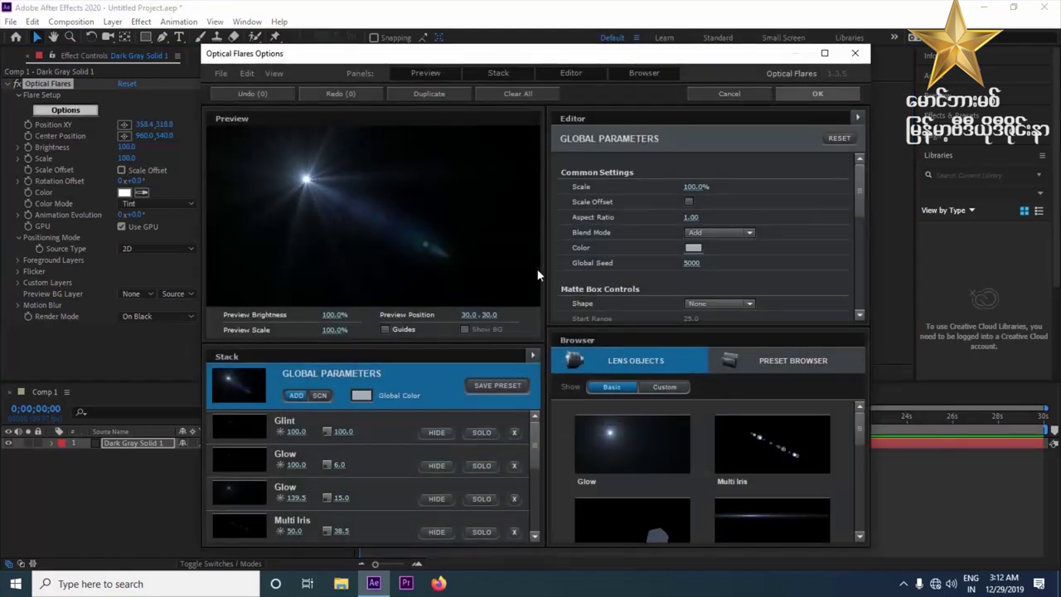
{"action": "scroll", "coordinate": [385, 399], "scroll_direction": "down", "scroll_amount": 3}
{"action": "left_click", "coordinate": [365, 523]}
{"action": "left_click_drag", "start_coordinate": [385, 156], "coordinate": [476, 162]}
{"action": "left_click", "coordinate": [799, 92]}
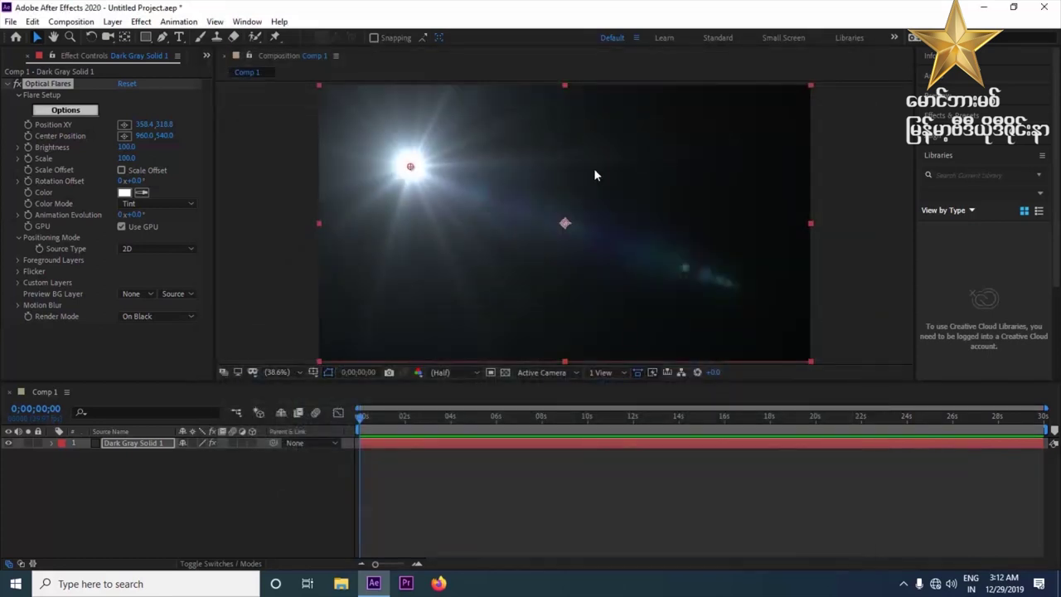
- Move the flare's source to about 1376.3, 500.1 and from there to about 586.4, 352.5
{"action": "left_click_drag", "start_coordinate": [410, 168], "coordinate": [477, 148]}
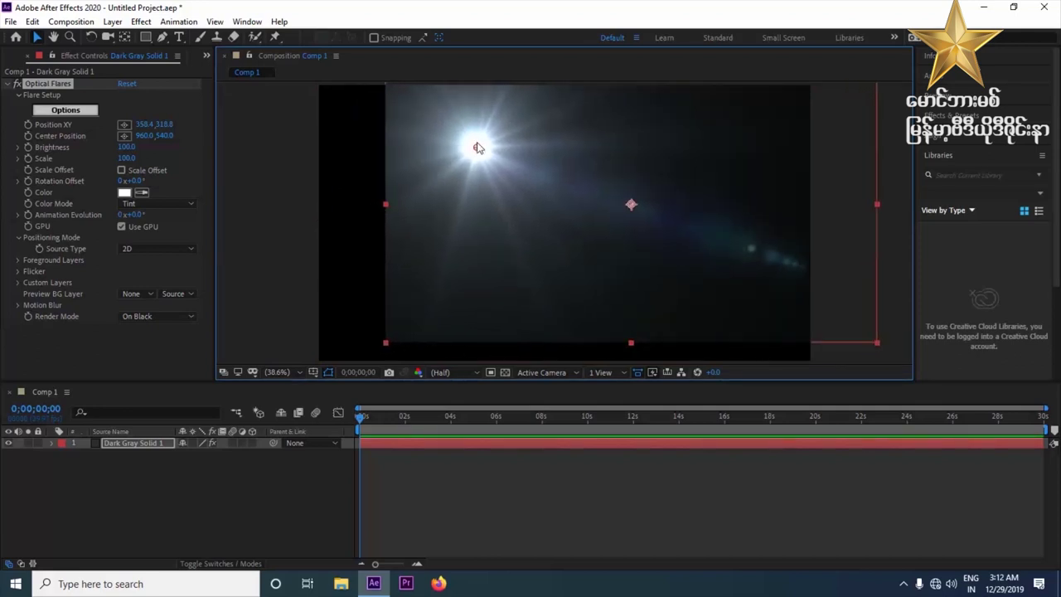
{"action": "key", "text": "ctrl+z"}
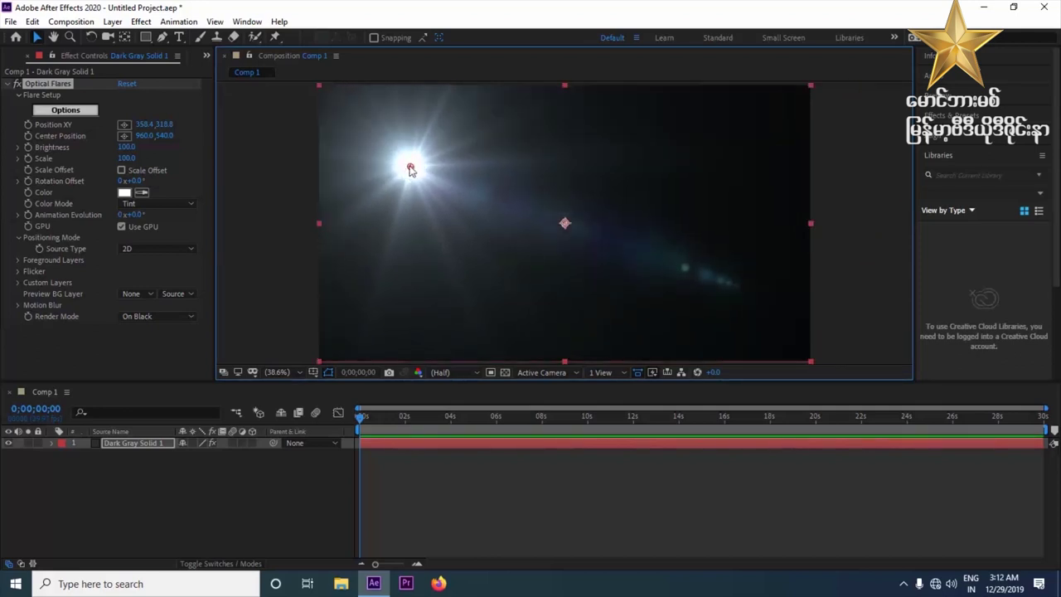
{"action": "left_click_drag", "start_coordinate": [411, 167], "coordinate": [672, 213]}
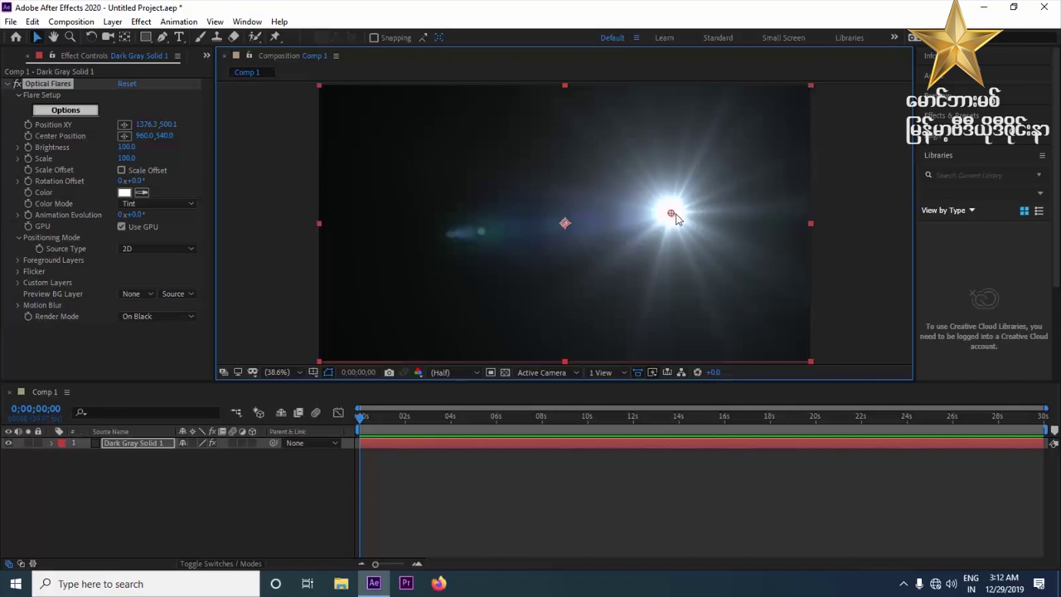
{"action": "left_click_drag", "start_coordinate": [674, 215], "coordinate": [468, 175]}
- Change the Optical Flares color to a saturated purple
{"action": "left_click", "coordinate": [125, 193]}
{"action": "left_click", "coordinate": [539, 211]}
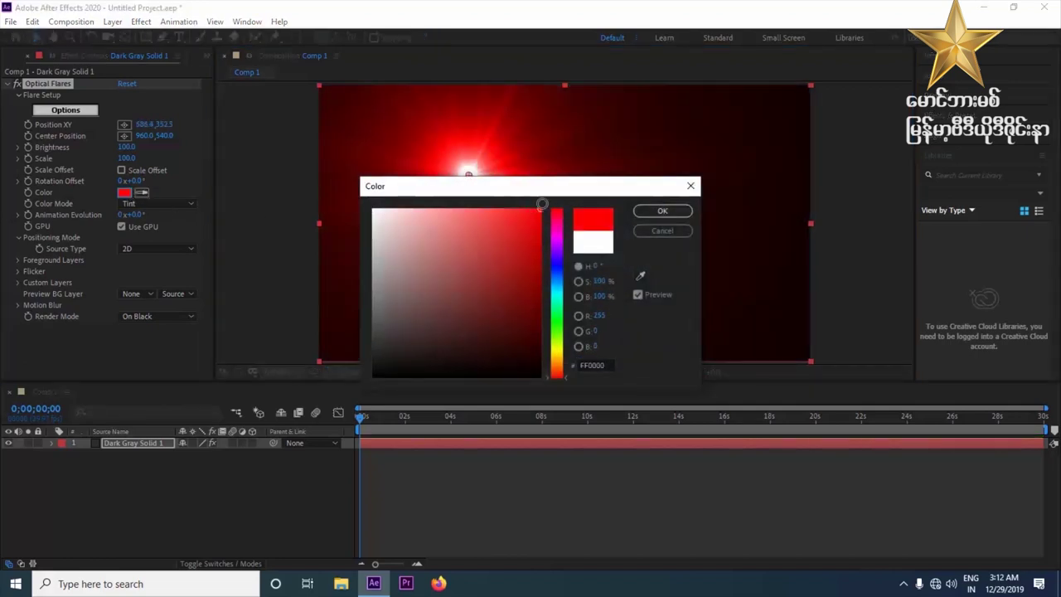
{"action": "left_click", "coordinate": [558, 301]}
{"action": "mouse_move", "coordinate": [562, 240]}
{"action": "left_mouse_down"}
{"action": "mouse_move", "coordinate": [558, 255]}
{"action": "mouse_move", "coordinate": [560, 244]}
{"action": "left_mouse_up"}
{"action": "left_click", "coordinate": [659, 210]}
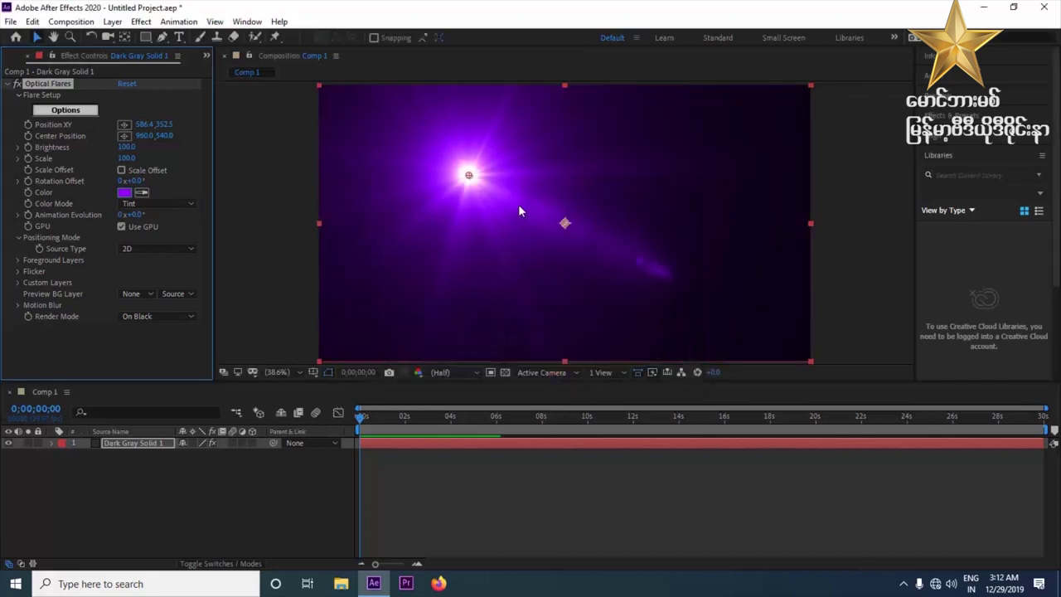
- Move the purple flare's source across the composition, ending at about 1178.9, 362.8
{"action": "left_click_drag", "start_coordinate": [469, 173], "coordinate": [328, 161]}
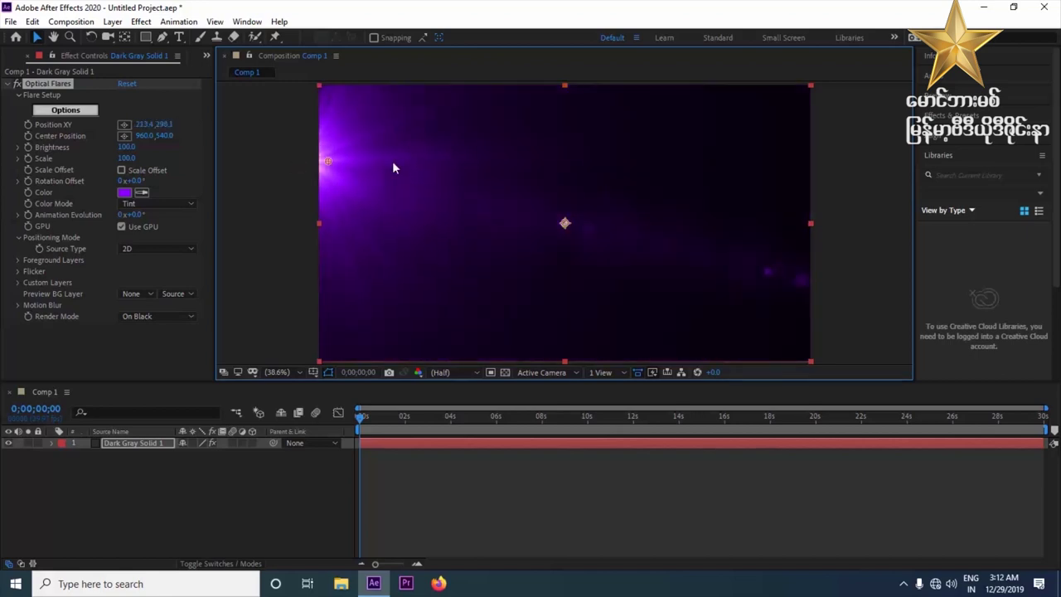
{"action": "left_click_drag", "start_coordinate": [394, 169], "coordinate": [411, 161]}
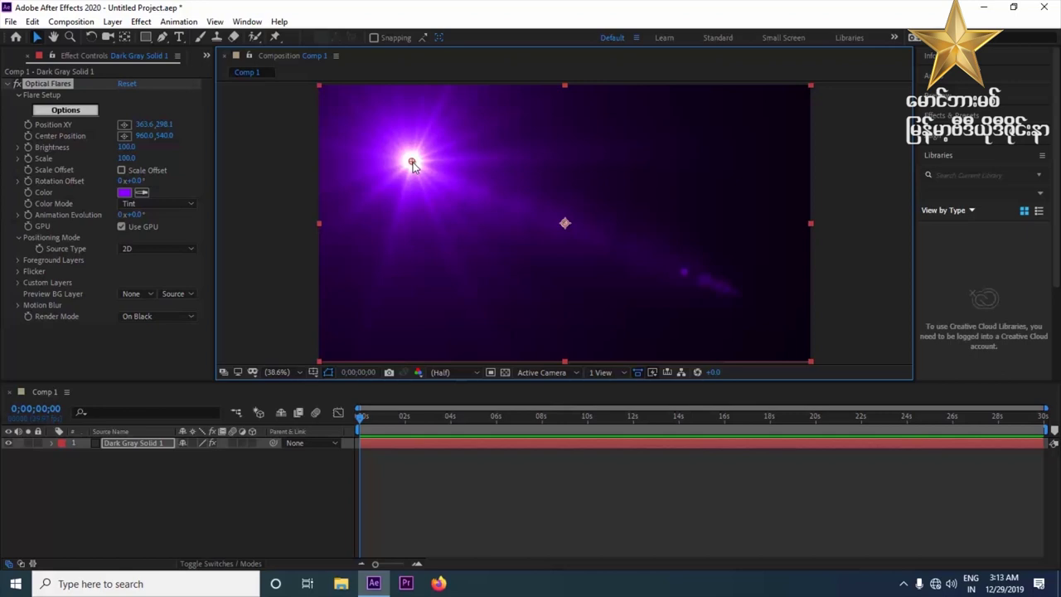
{"action": "left_click_drag", "start_coordinate": [412, 163], "coordinate": [621, 178]}
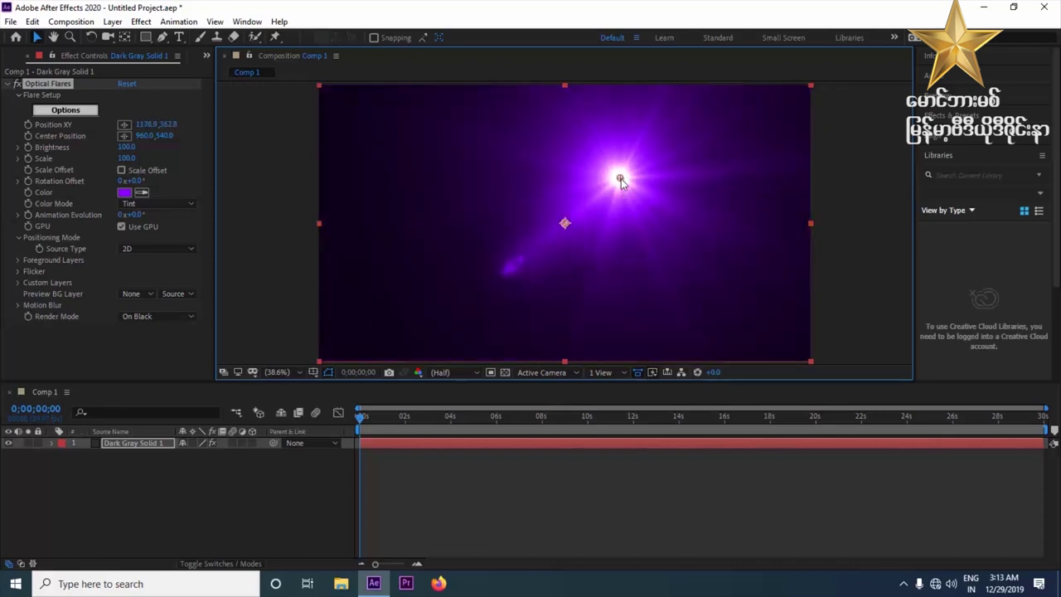